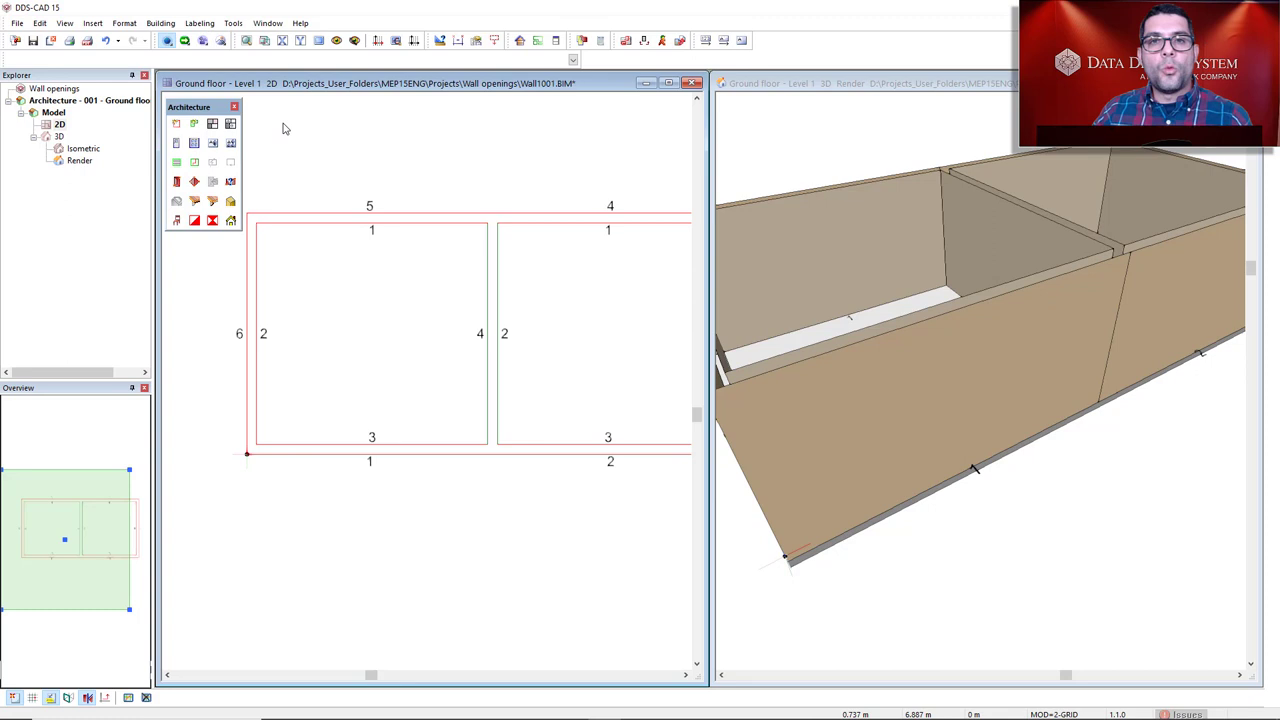
Show the Electrical, Ventilation and Sanitary/Heating ghost disciplines of Ground floor - Level 1 in the 2D and 3D views
left_click(579, 43)
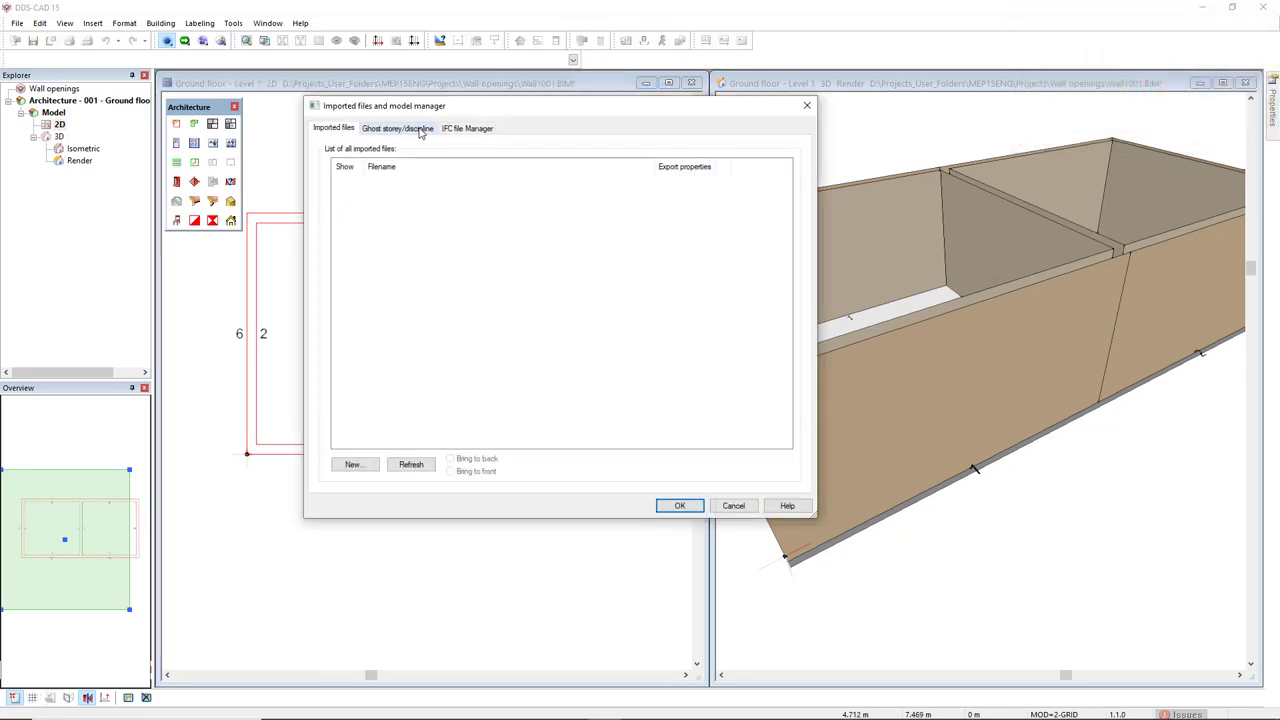
left_click(421, 131)
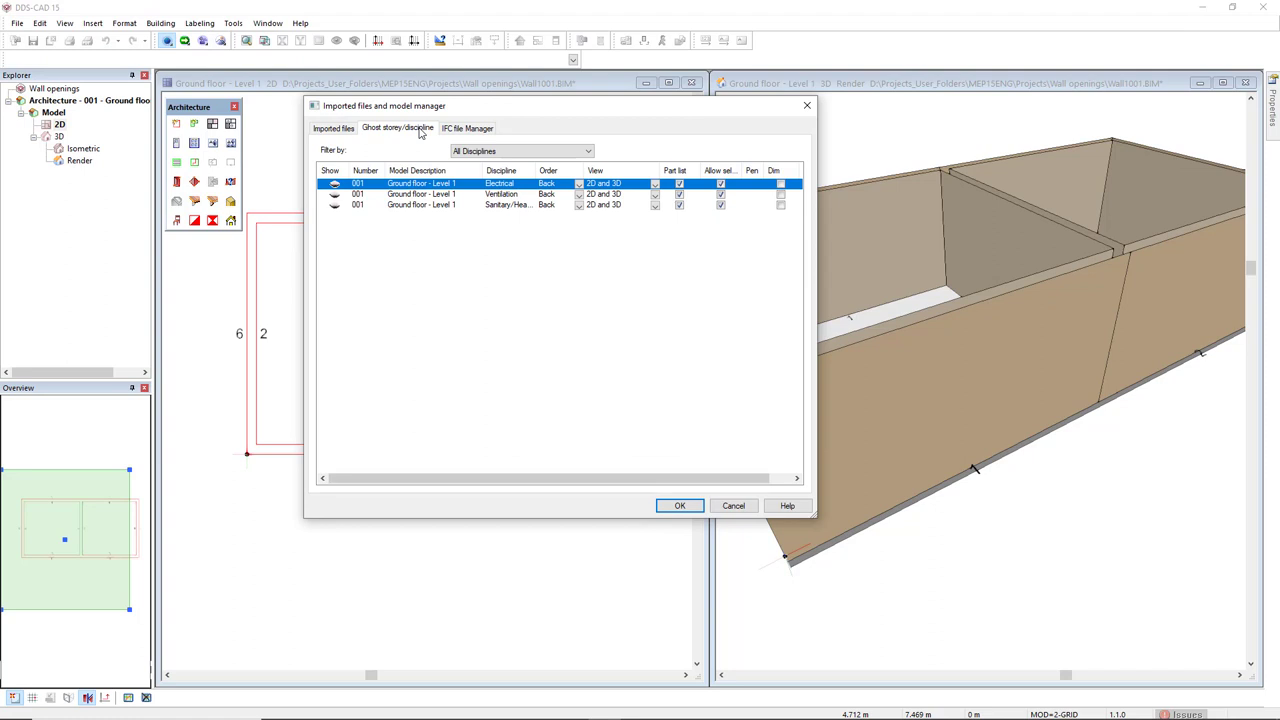
left_click(334, 186)
left_click(334, 196)
left_click(336, 206)
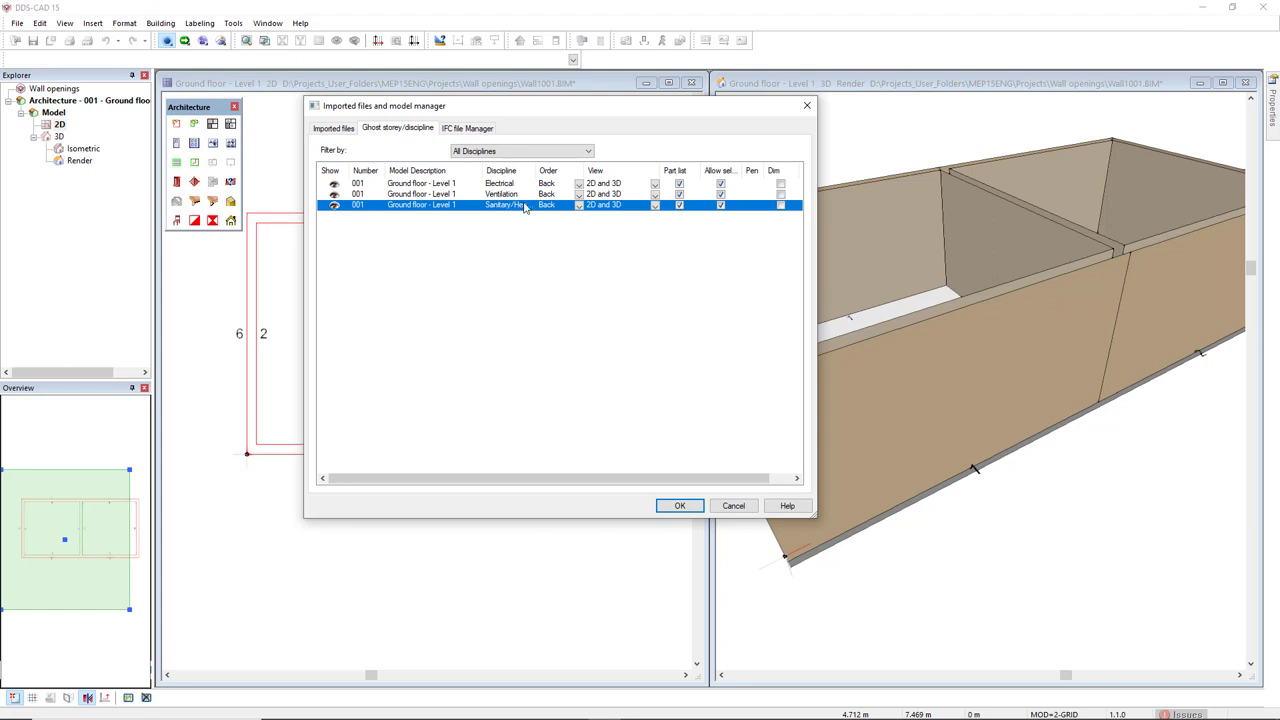
left_click_drag(537, 171, 551, 171)
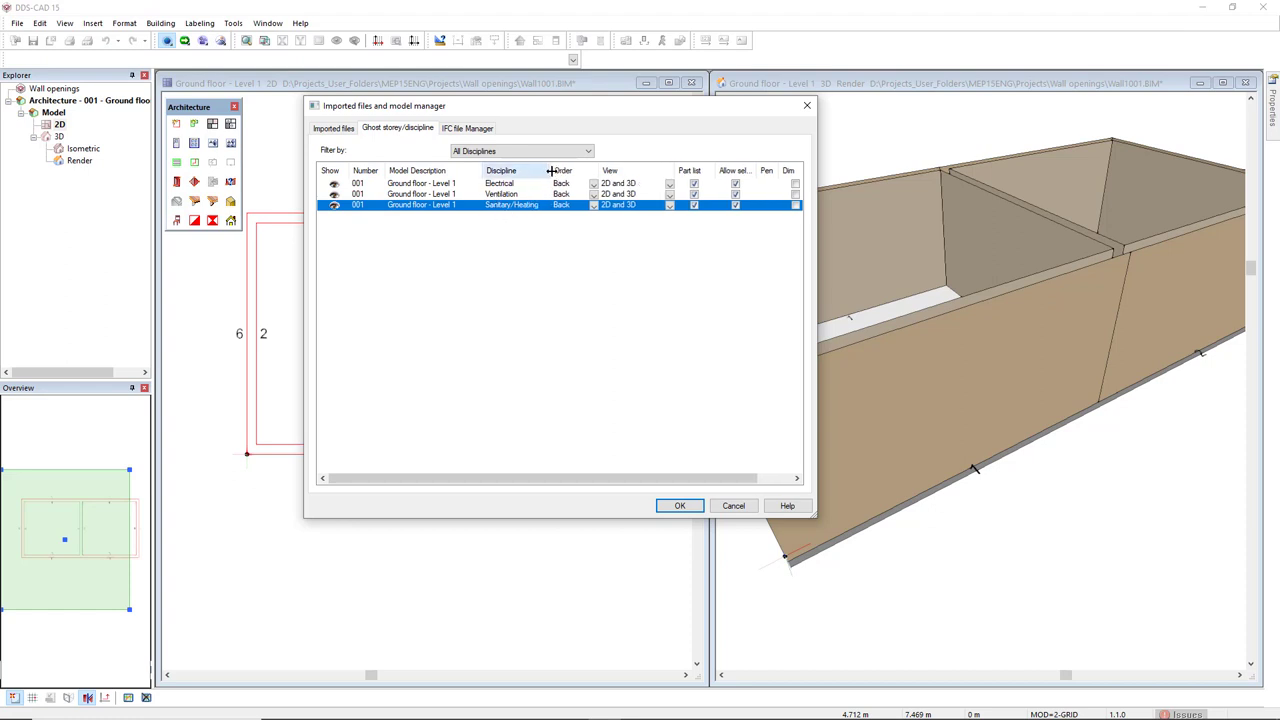
left_click(676, 506)
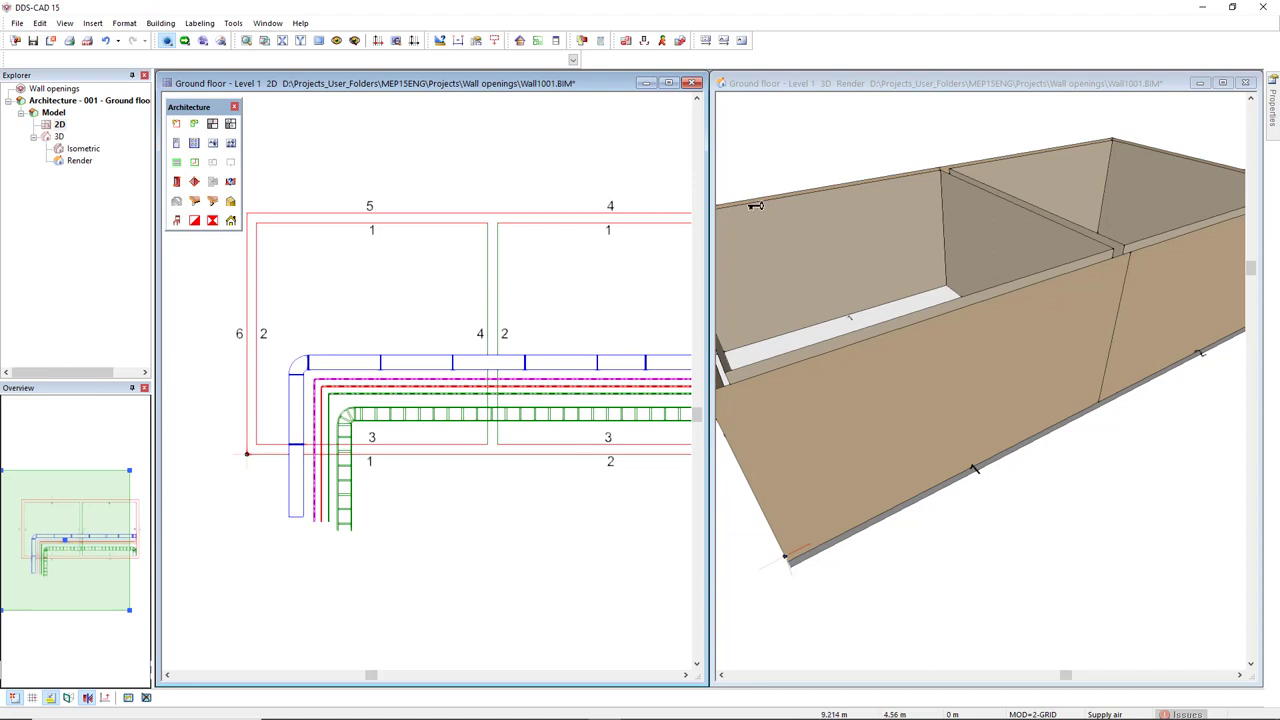
left_click(818, 151)
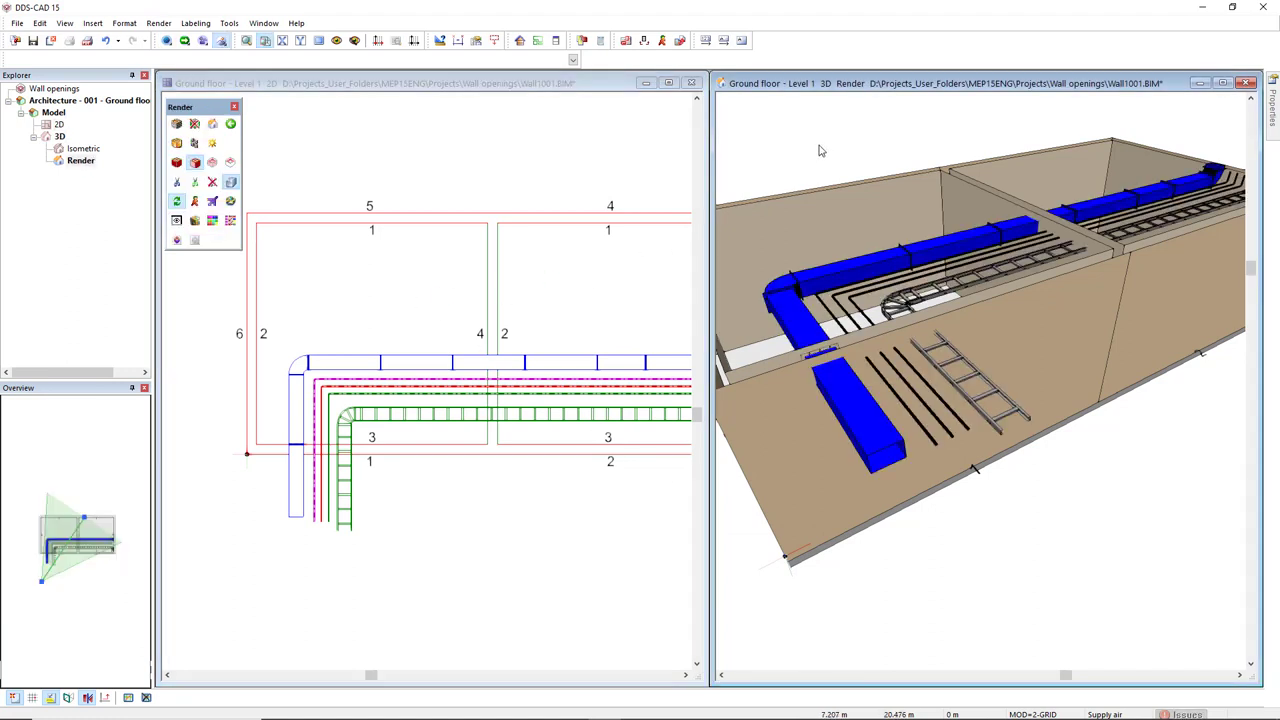
Place a wall opening of about 130 x 20 cm in the lower outer wall, spanning the duct, three pipes and cable ladder
left_click(440, 472)
scroll(254, 425, "up", 2)
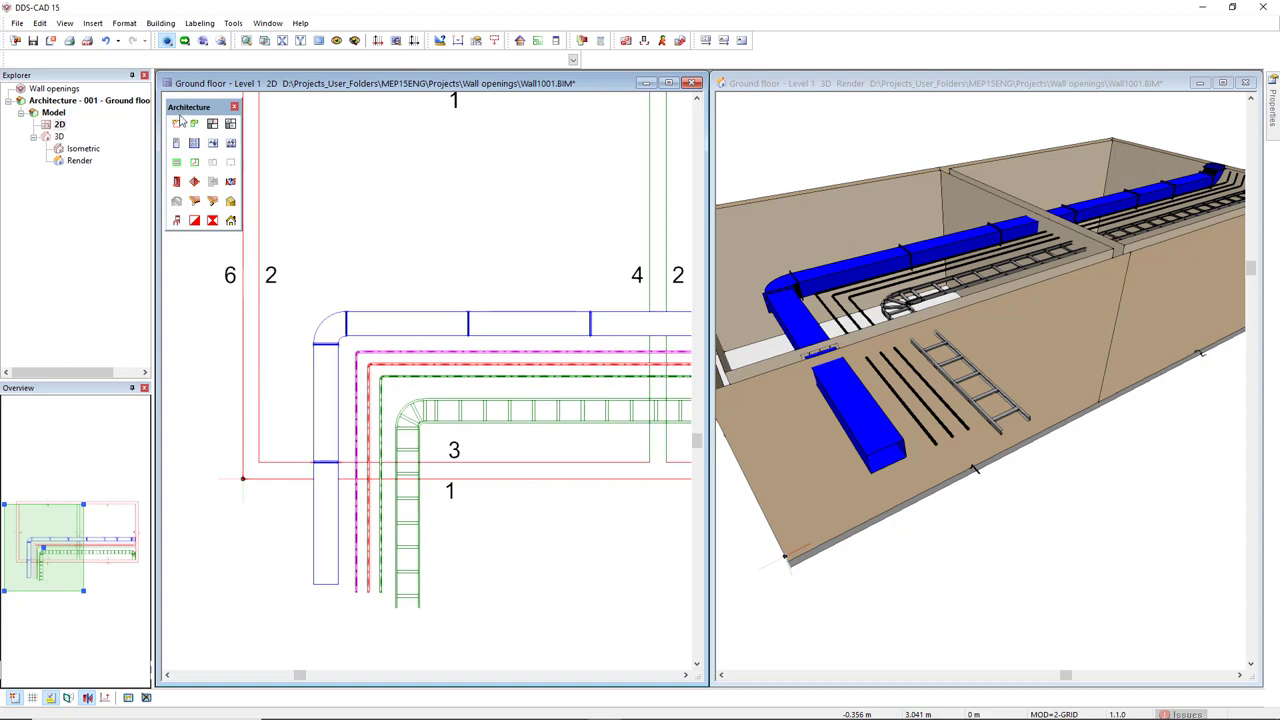
left_click(211, 221)
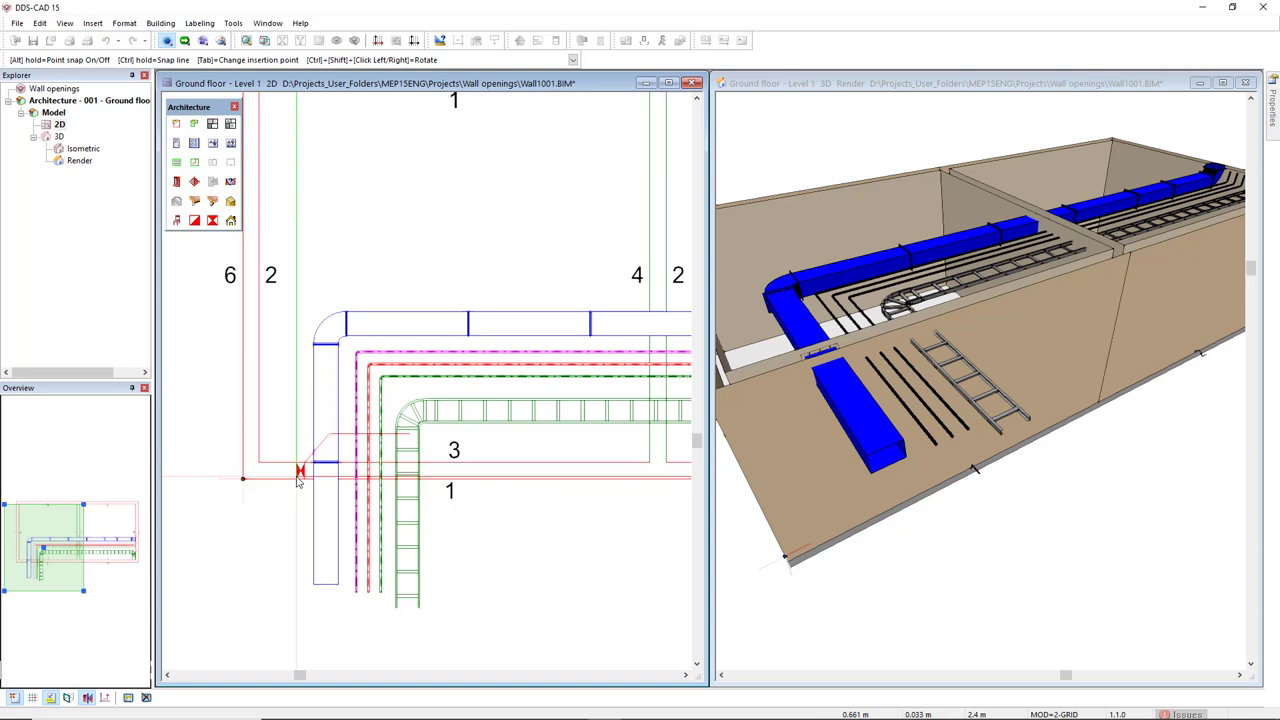
scroll(298, 480, "up", 4)
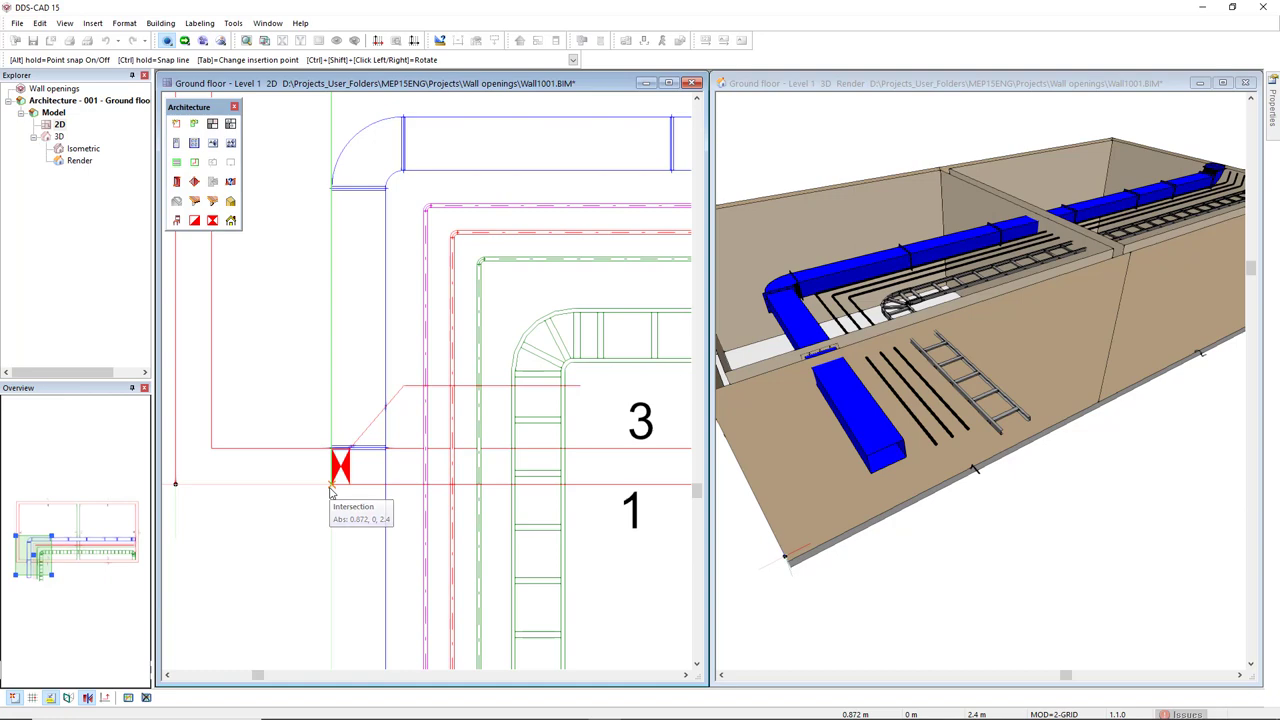
left_click(332, 490)
scroll(336, 487, "down", 3)
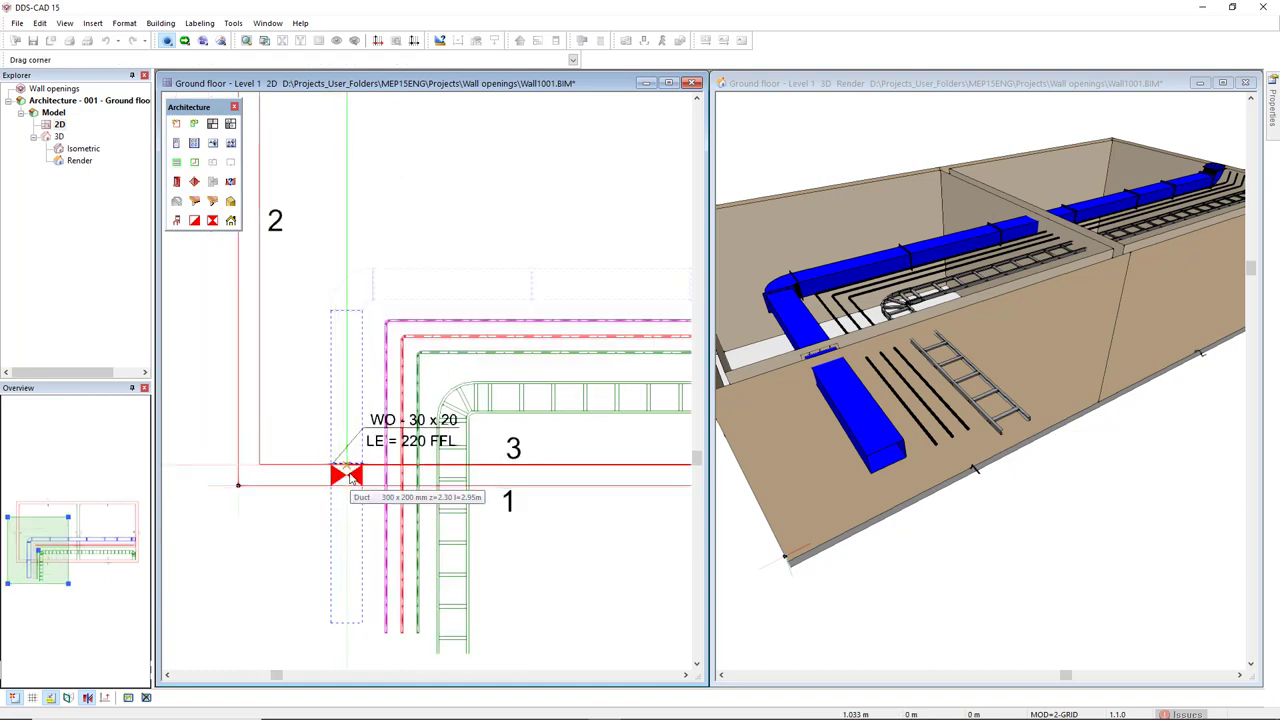
scroll(343, 484, "up", 3)
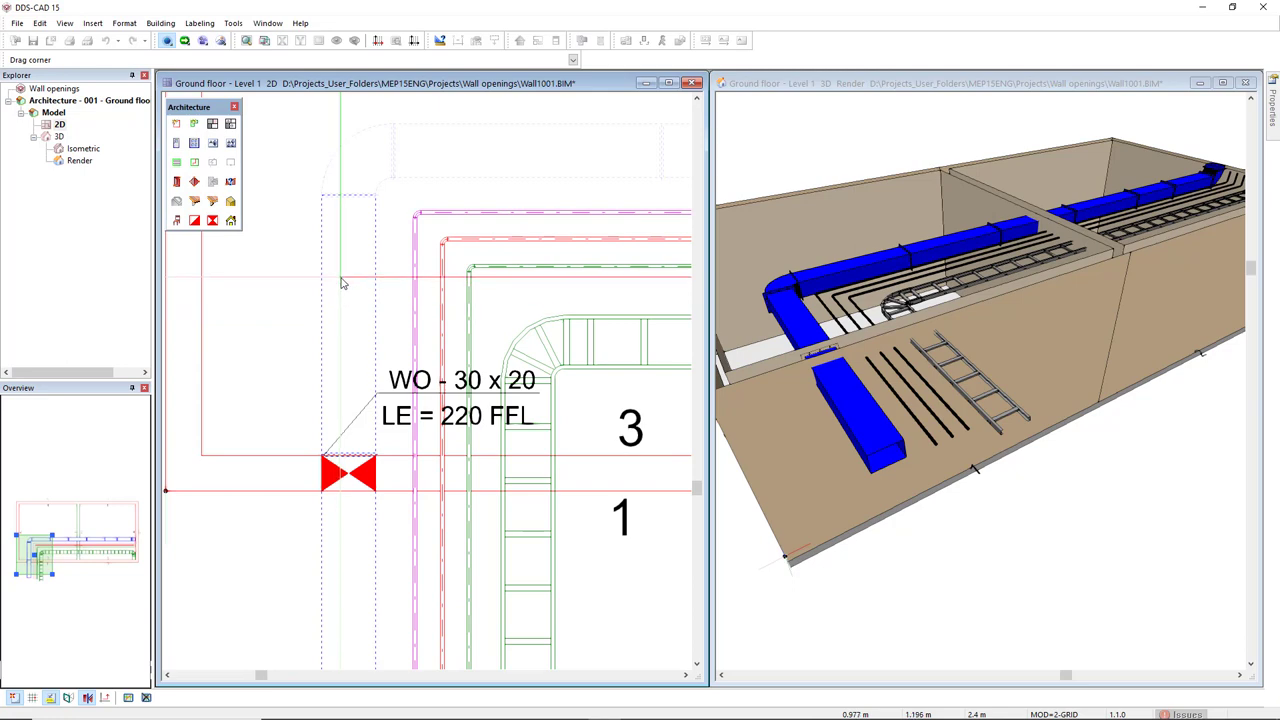
scroll(350, 471, "down", 1)
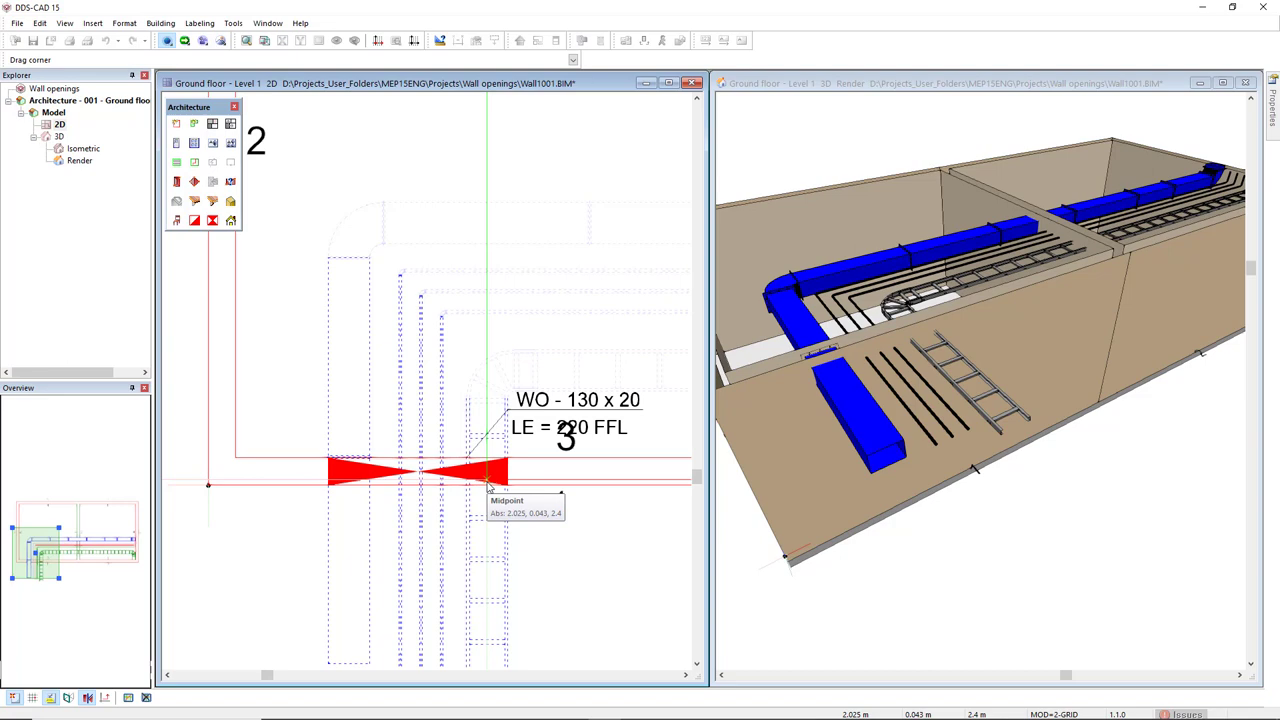
left_click(489, 486)
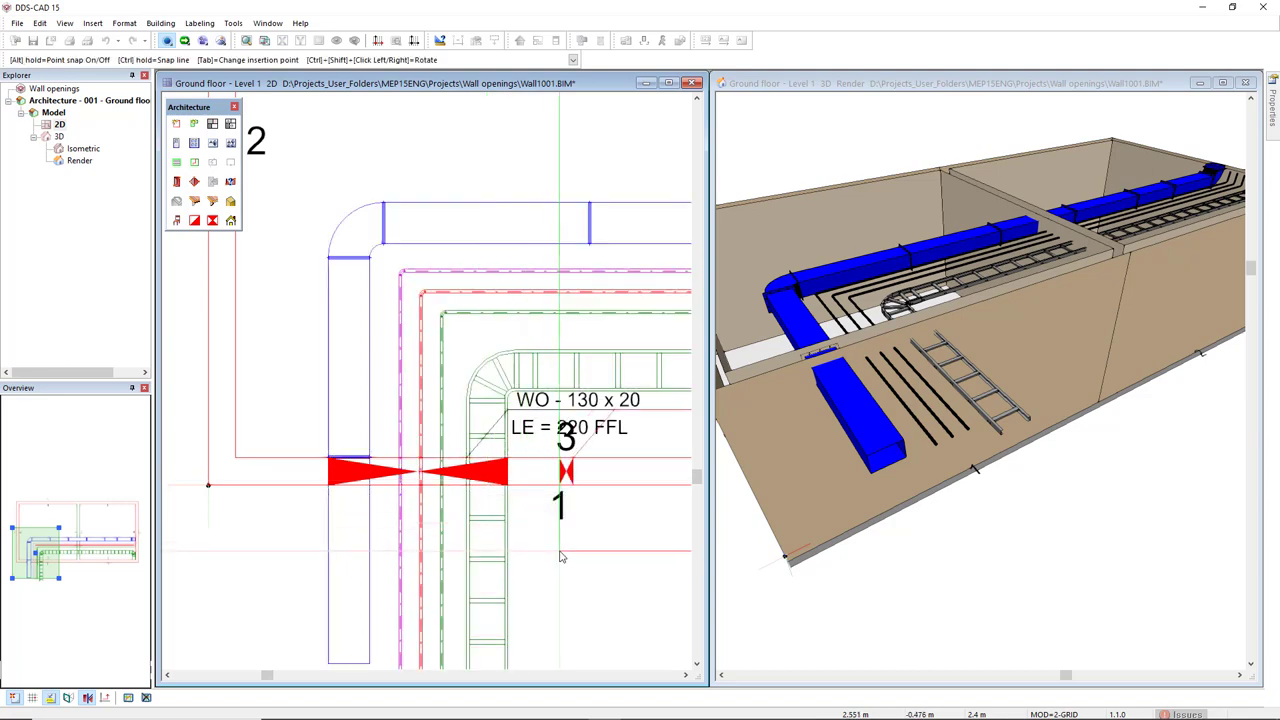
key("Escape")
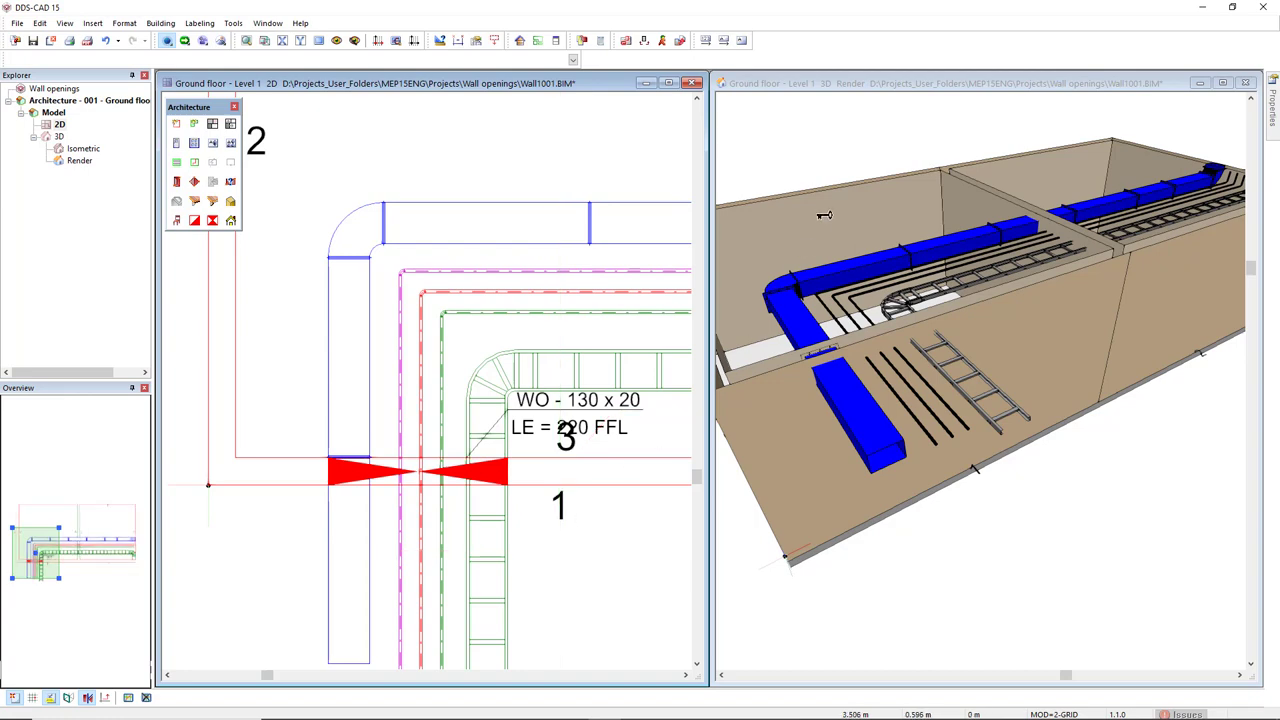
Set the width and height margins of the outer-wall opening to 0.05 m each
left_click(850, 275)
middle_click_drag(855, 346, 778, 289)
scroll(818, 348, "up", 3)
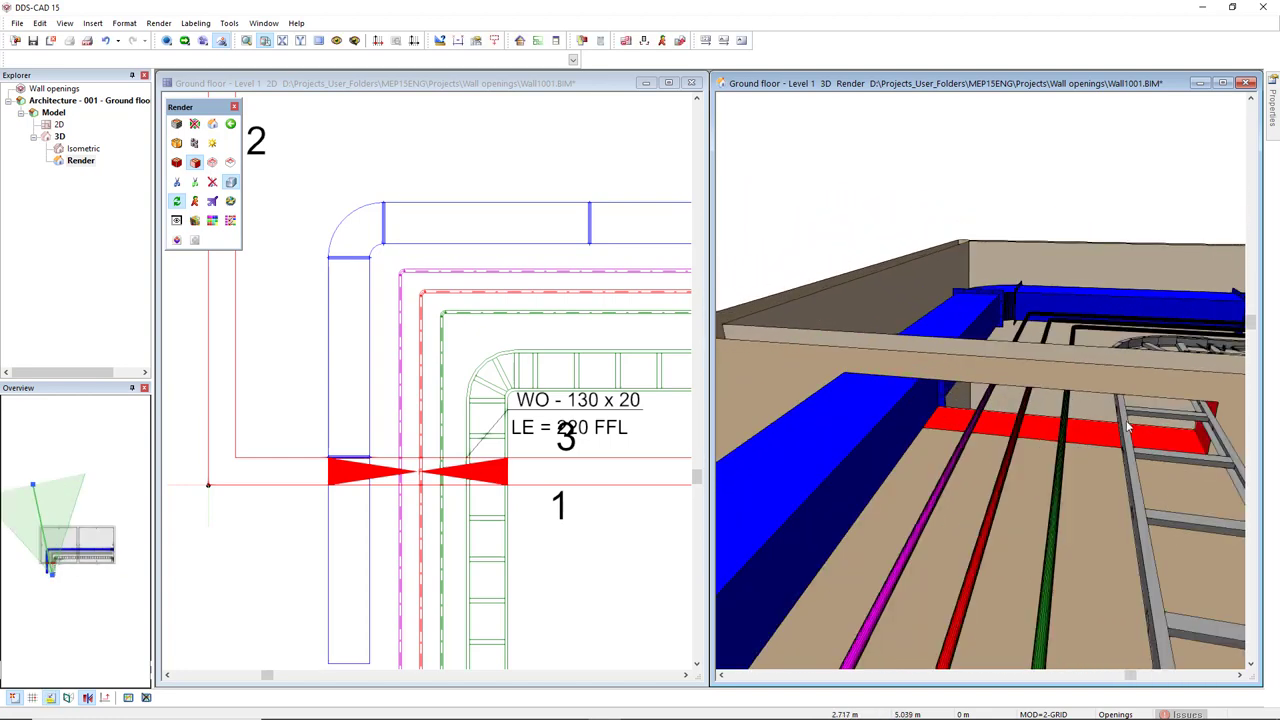
middle_click_drag(1038, 434, 992, 442)
left_click(538, 538)
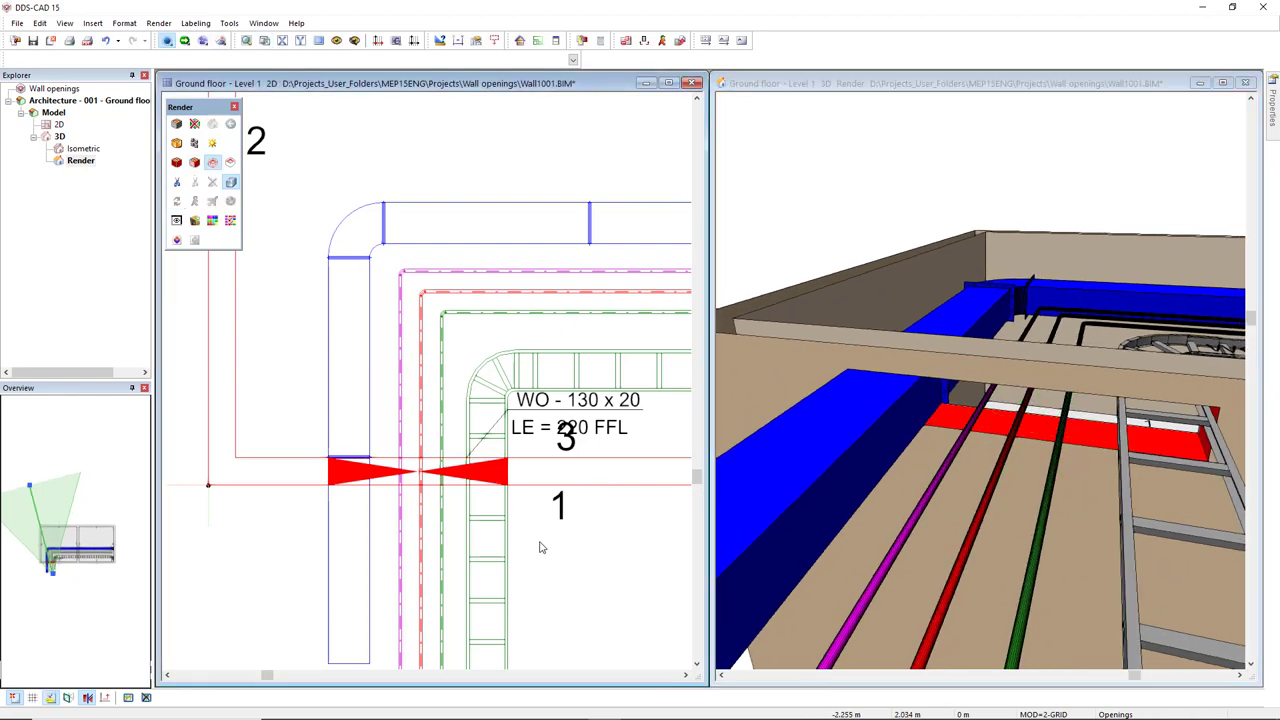
double_click(384, 474)
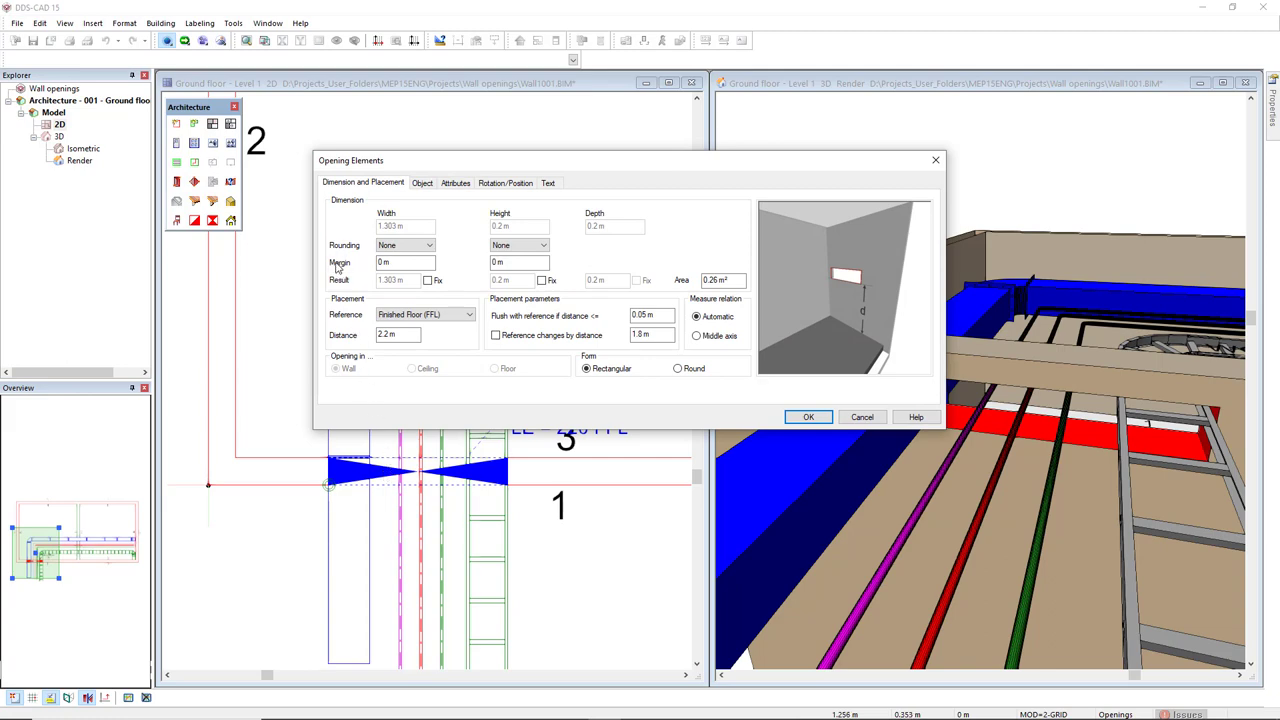
left_click_drag(402, 263, 363, 266)
key("Tab")
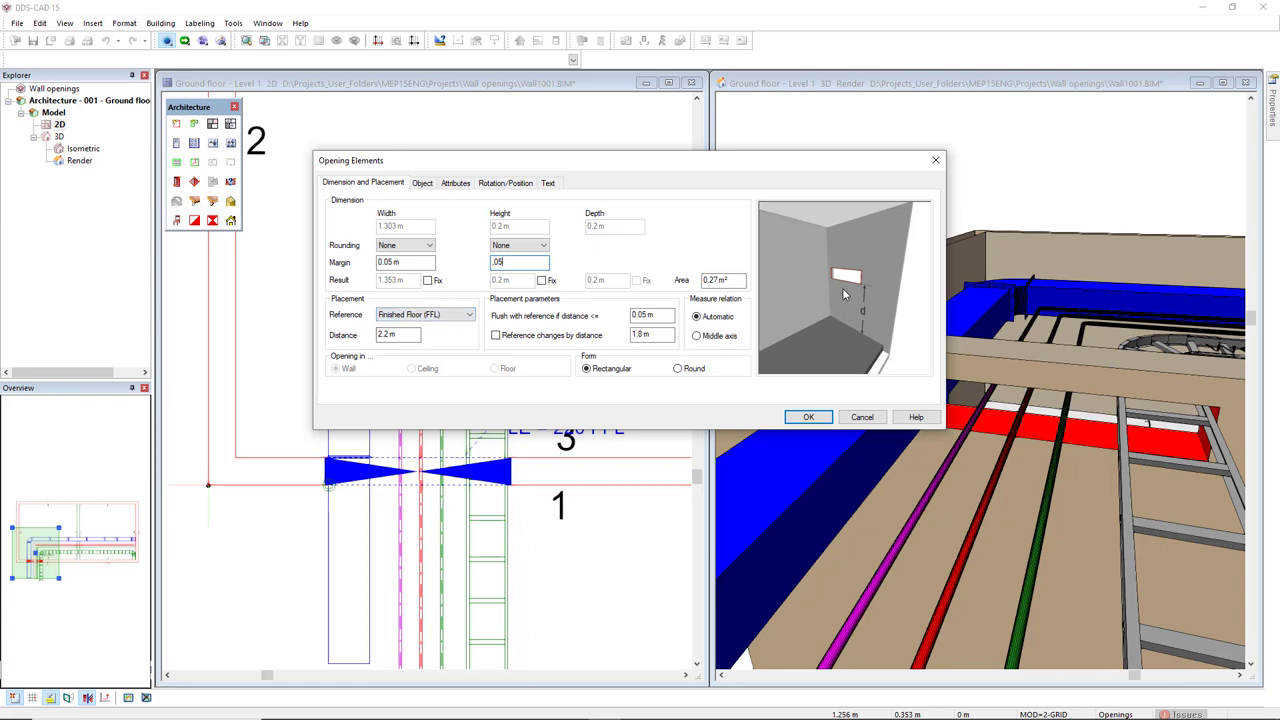
Try the Ceiling (FCL) and Slab (SSL) placement references for the opening and return it to Finished Floor (FFL)
left_click(466, 317)
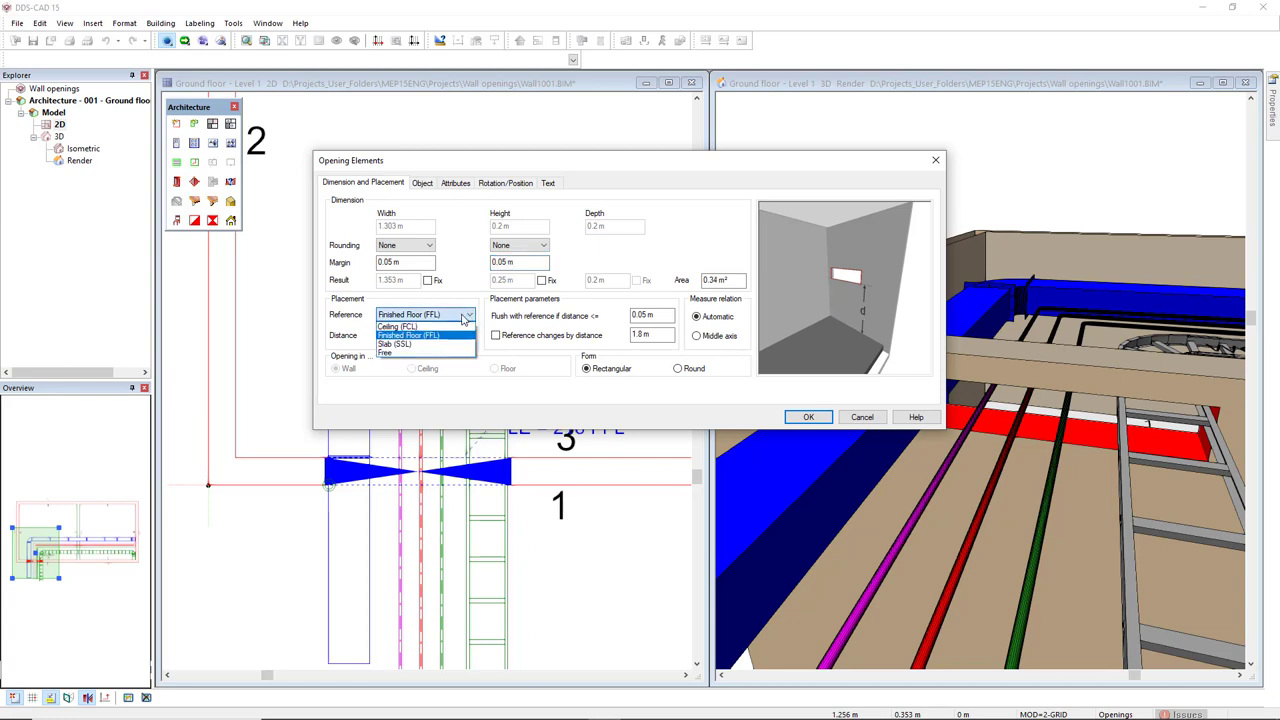
left_click(450, 330)
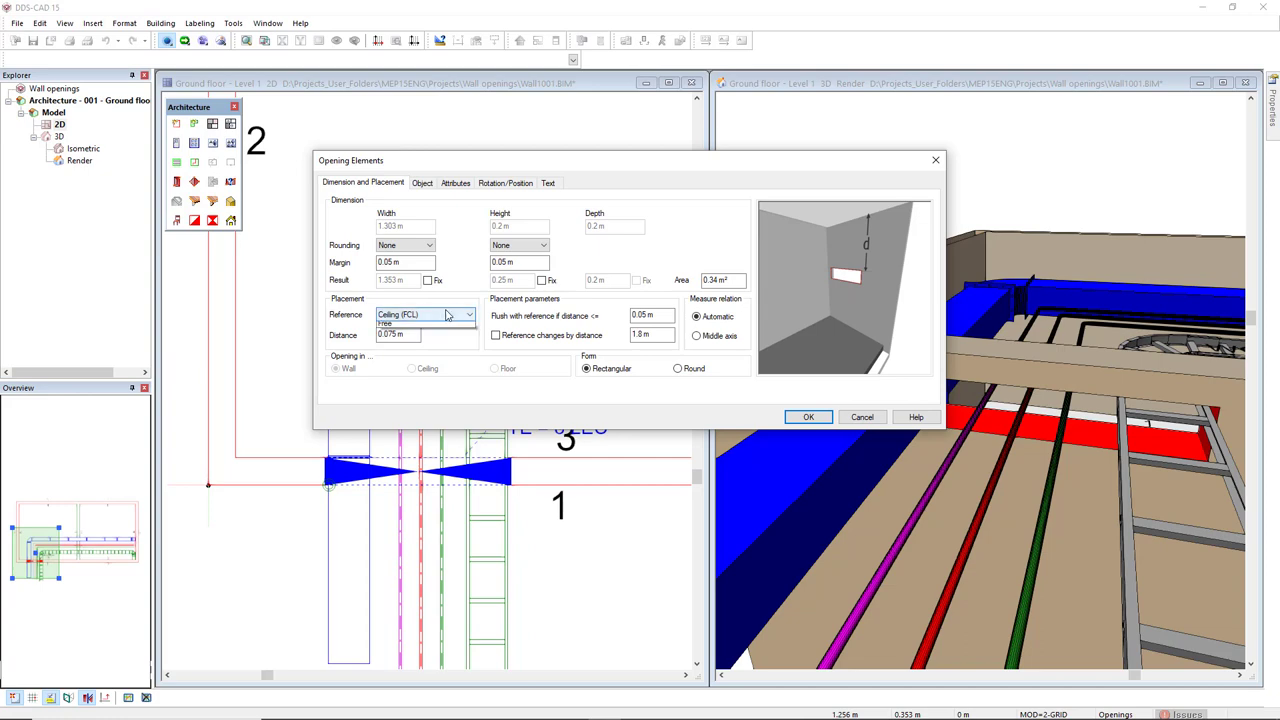
left_click(450, 315)
left_click(423, 345)
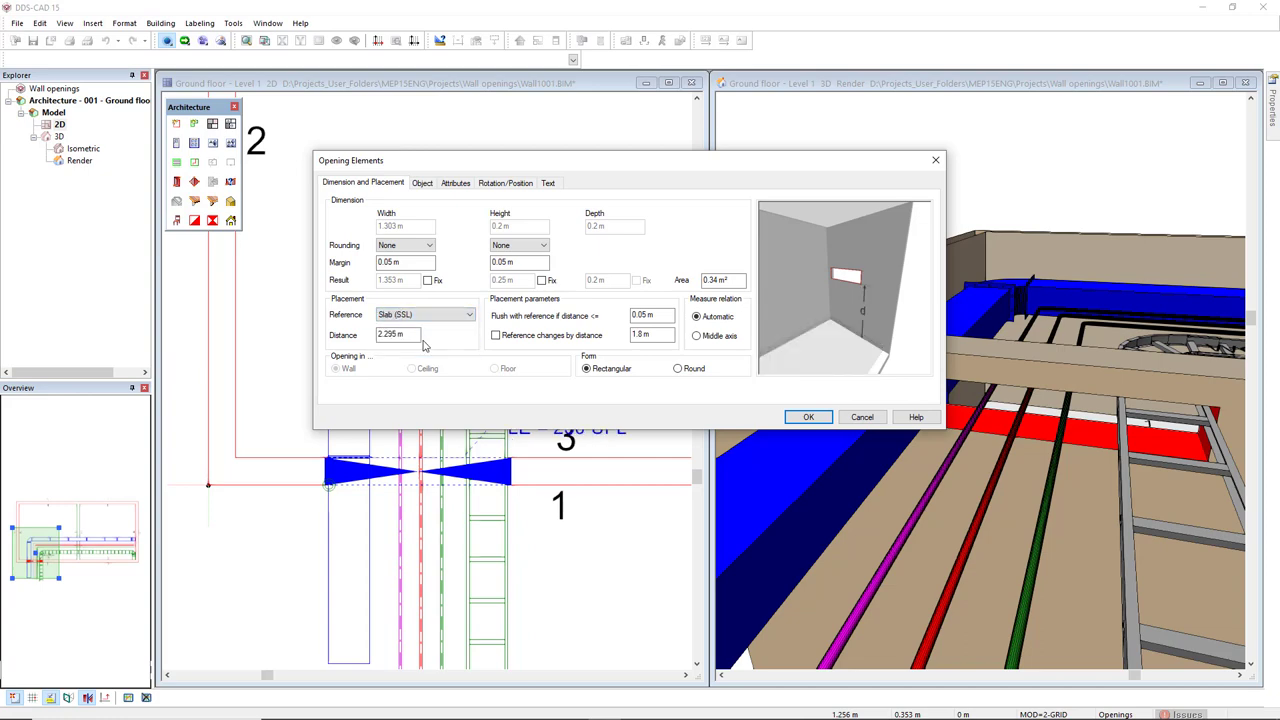
left_click(438, 318)
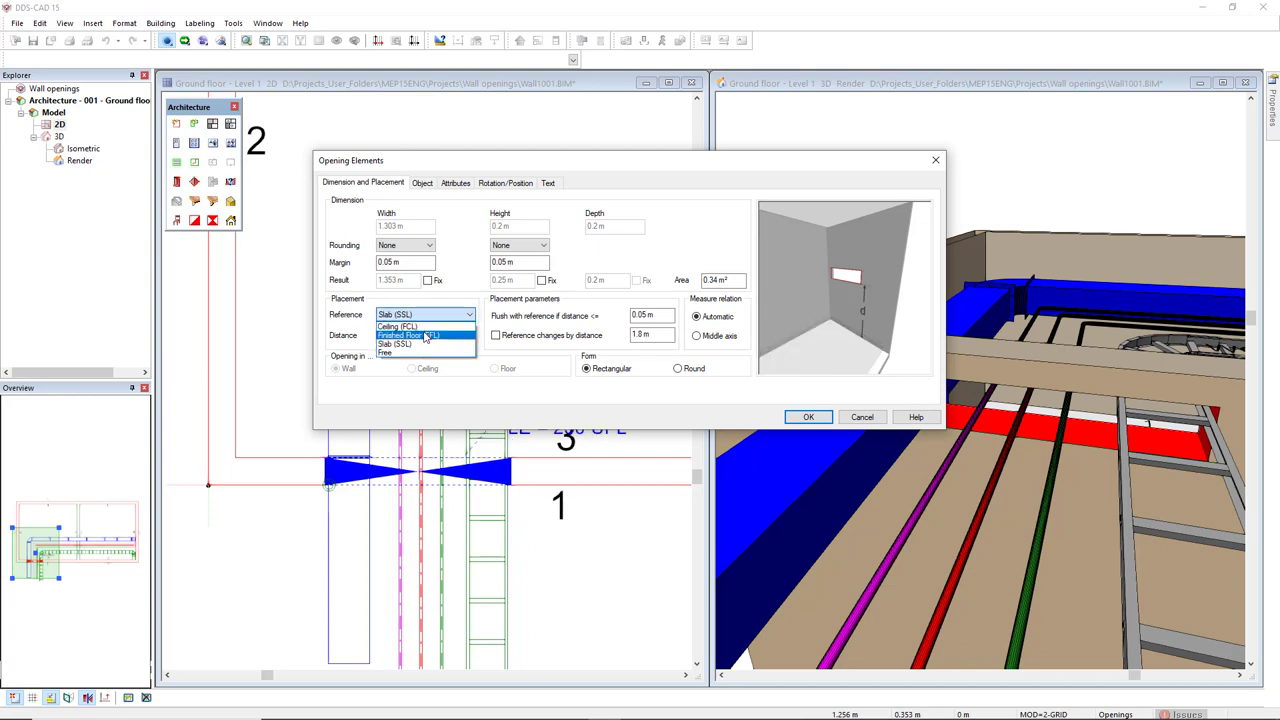
left_click(425, 336)
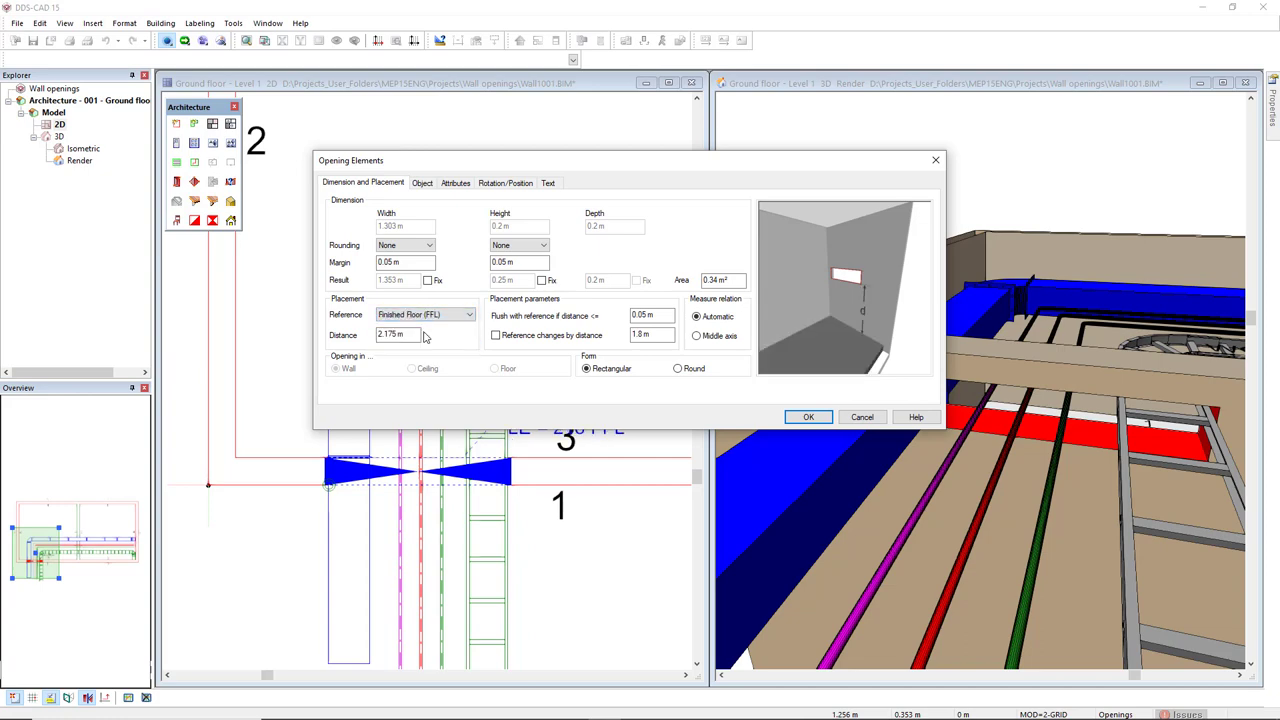
Assign the Sanitary, Ventilation and Electric disciplines to the opening's BOQ attributes and apply the changes
left_click(421, 184)
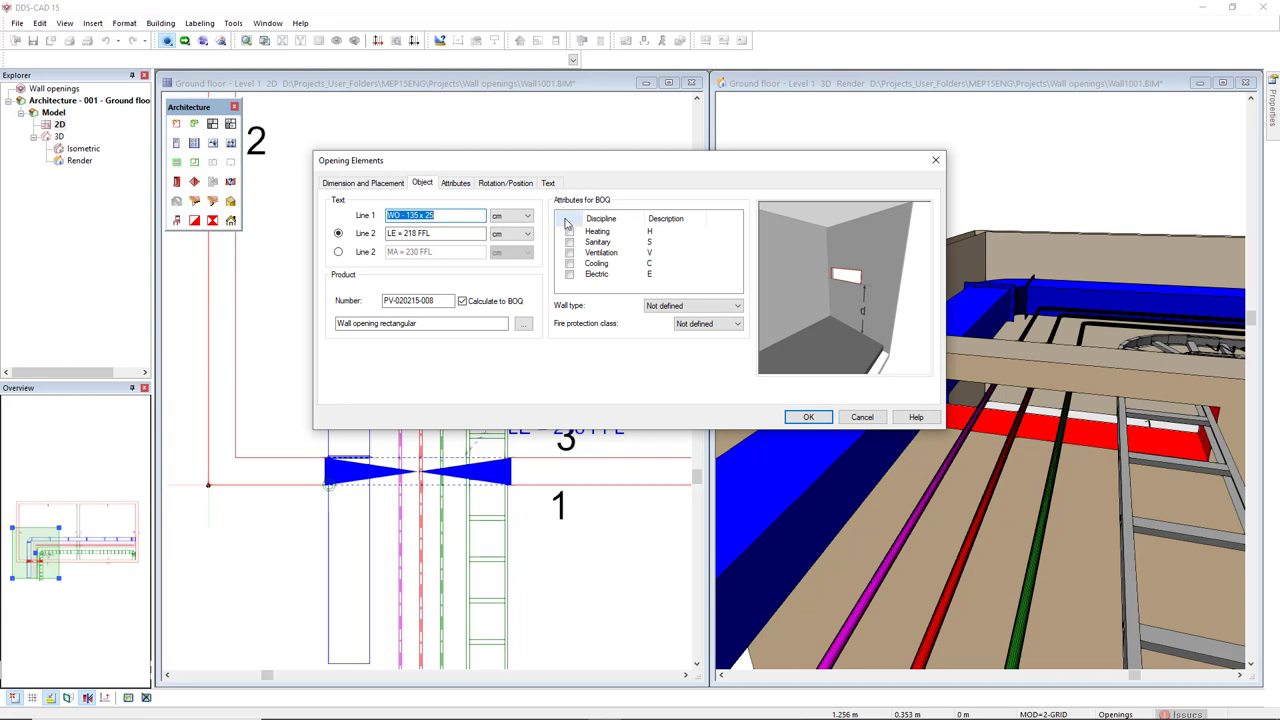
left_click(569, 243)
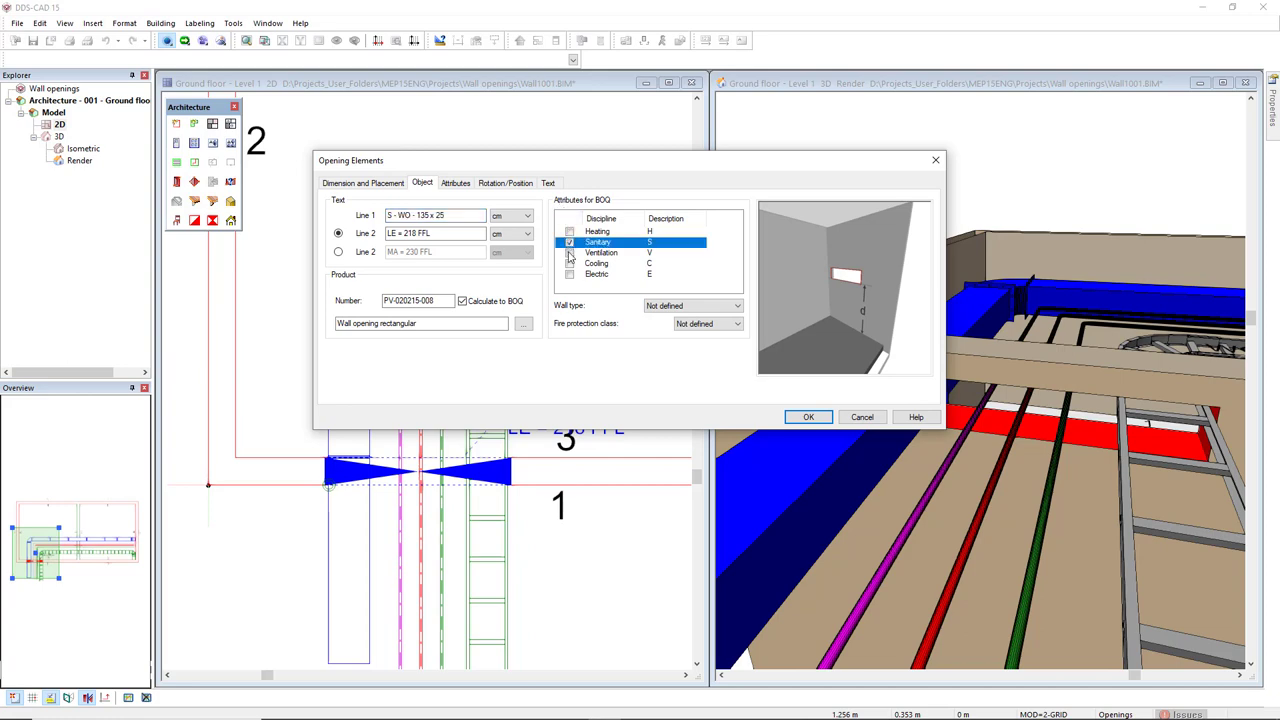
left_click(569, 253)
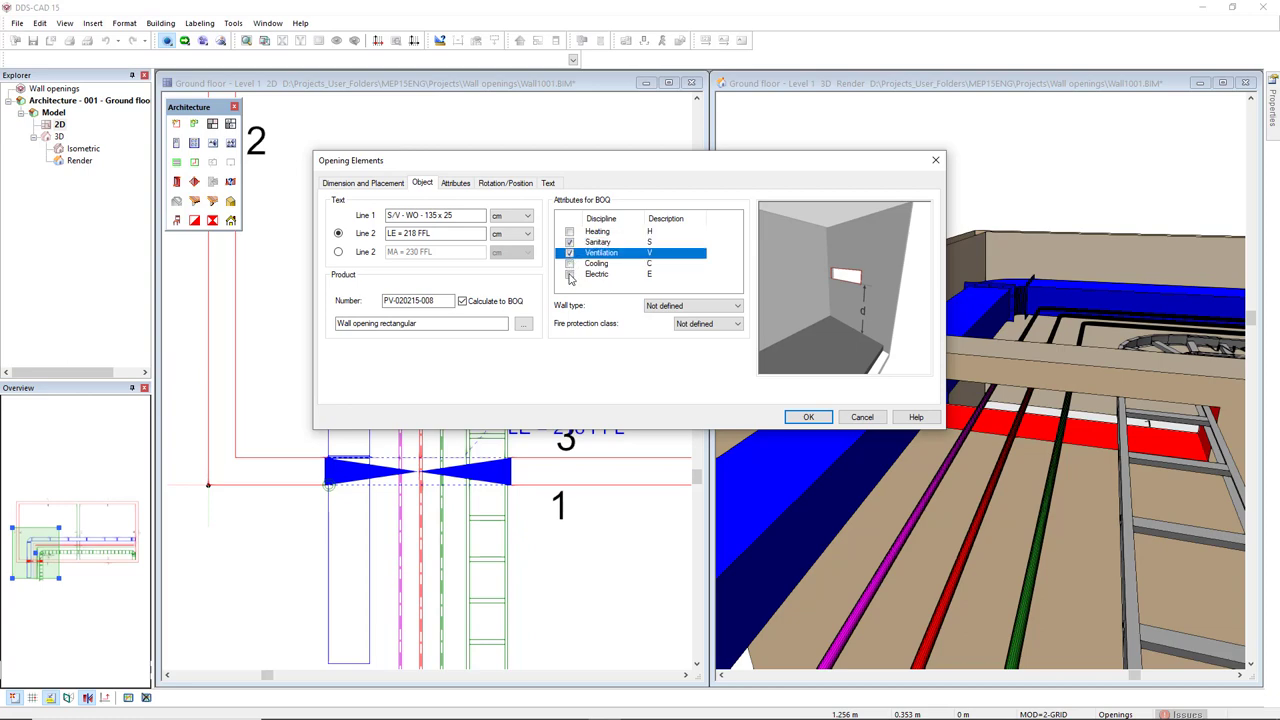
left_click(569, 274)
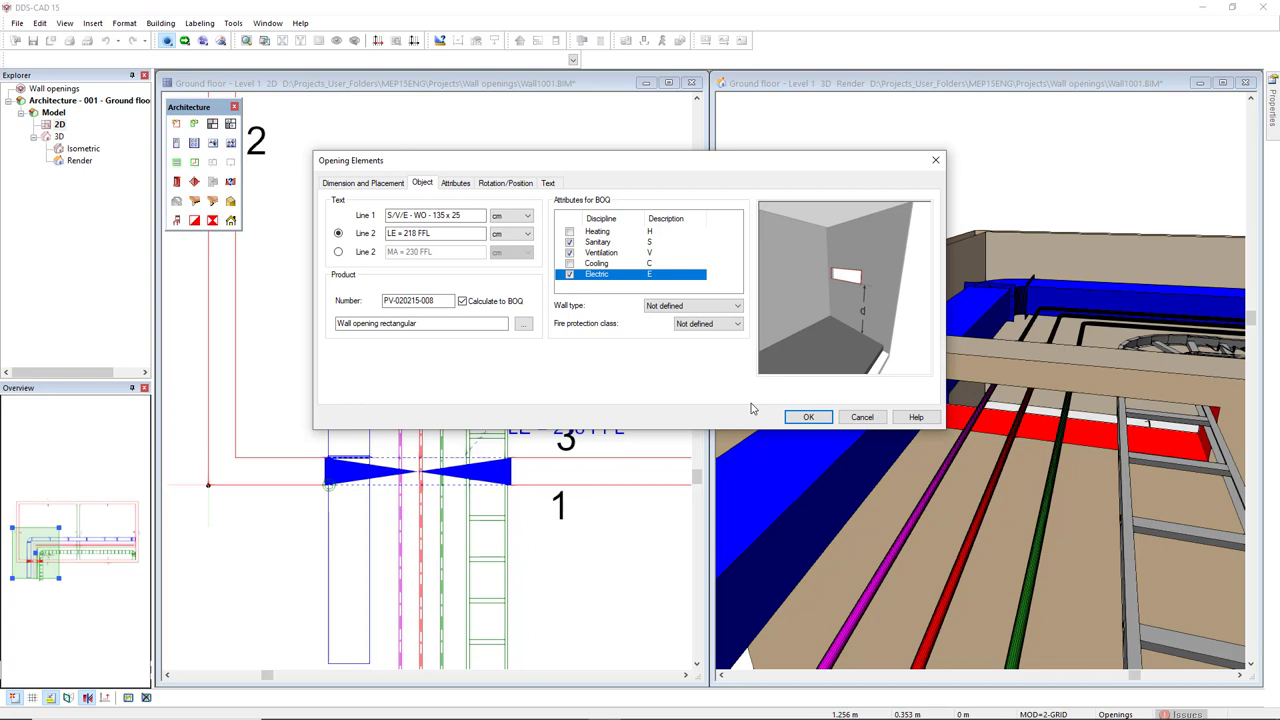
left_click(808, 417)
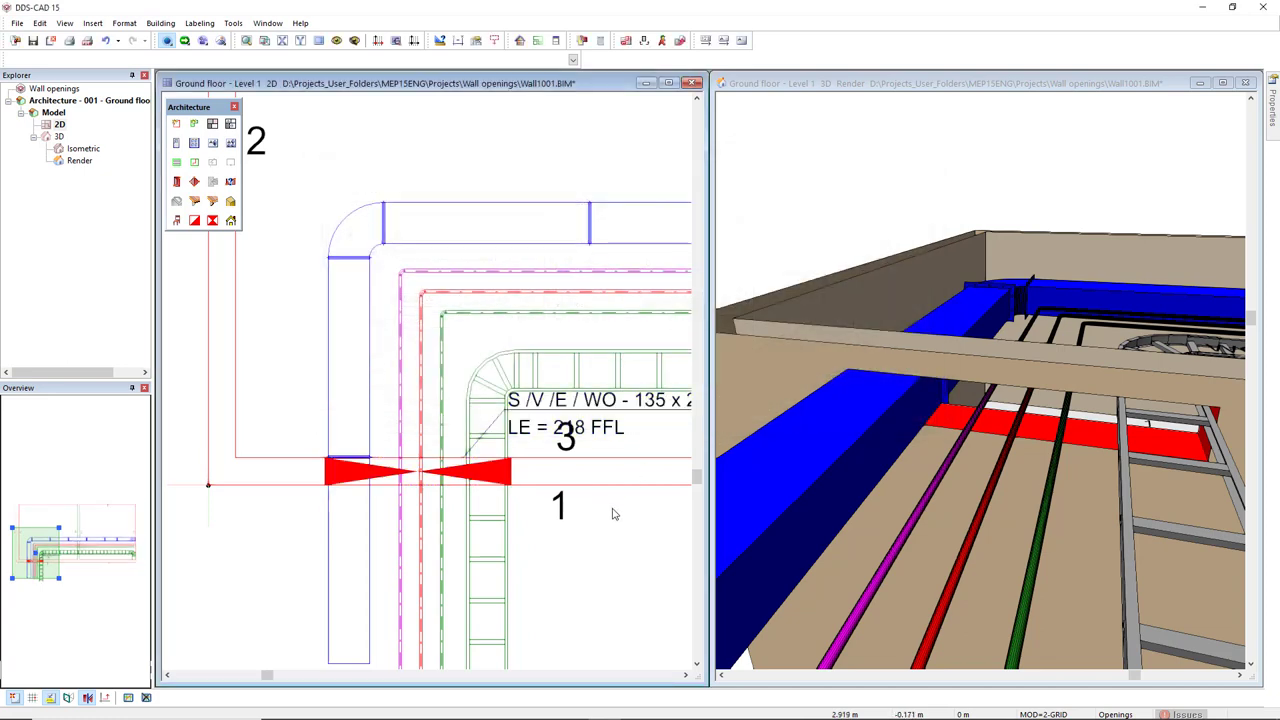
Move the opening's text label outside the room, below the outer wall and beside the cable ladder
middle_click_drag(610, 494, 578, 463)
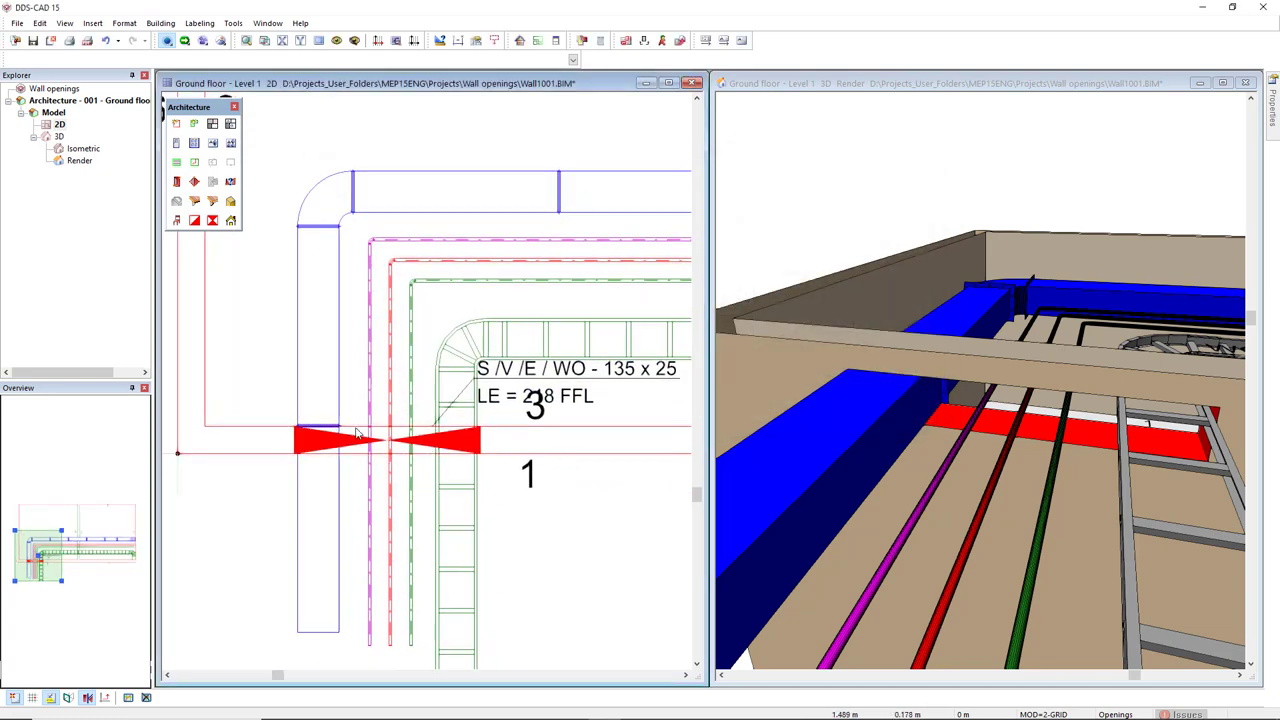
left_click(590, 408)
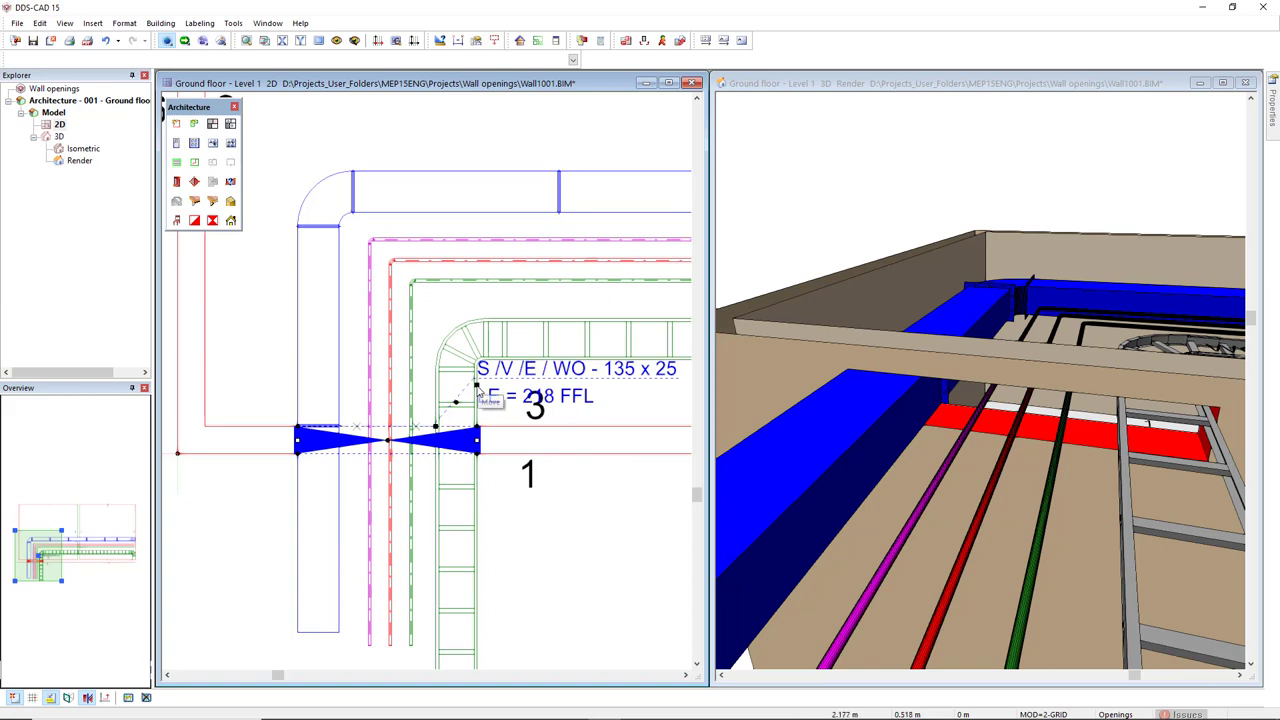
left_click_drag(477, 387, 511, 523)
left_click(562, 608)
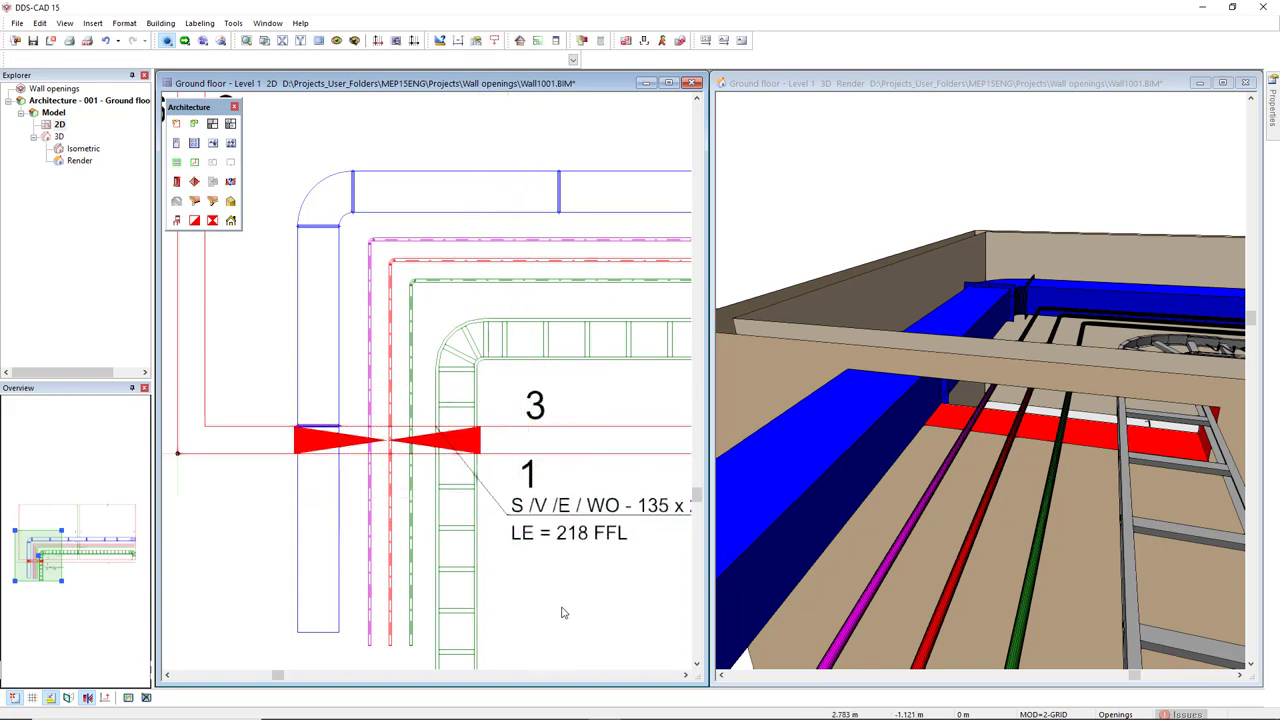
Place a second wall opening of about 142 x 25 cm in the partition wall, spanning the cable ladder, pipes and duct
left_click(1061, 436)
scroll(1068, 438, "down", 1)
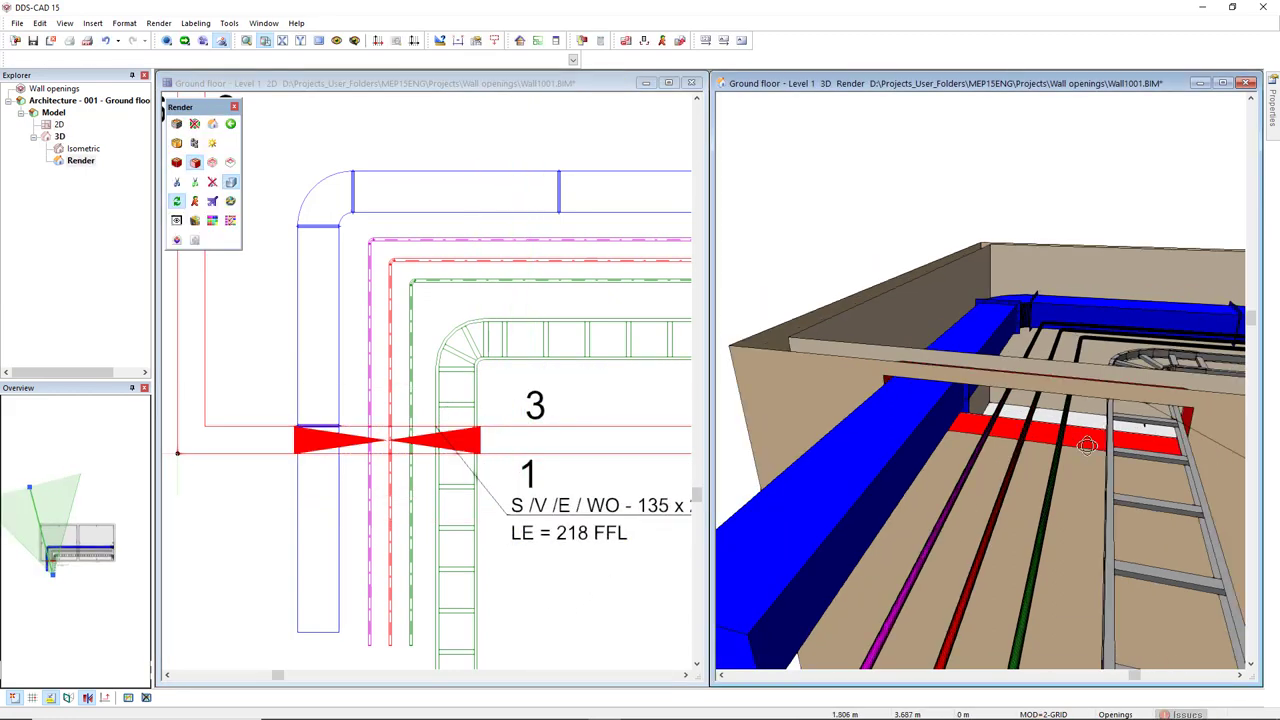
mouse_move(1087, 446)
middle_mouse_down()
mouse_move(1130, 408)
mouse_move(1149, 362)
mouse_move(1149, 297)
mouse_move(1170, 362)
mouse_move(1120, 430)
mouse_move(1000, 446)
mouse_move(905, 478)
mouse_move(827, 478)
middle_mouse_up()
scroll(1105, 438, "down", 2)
scroll(905, 478, "up", 1)
left_click(520, 580)
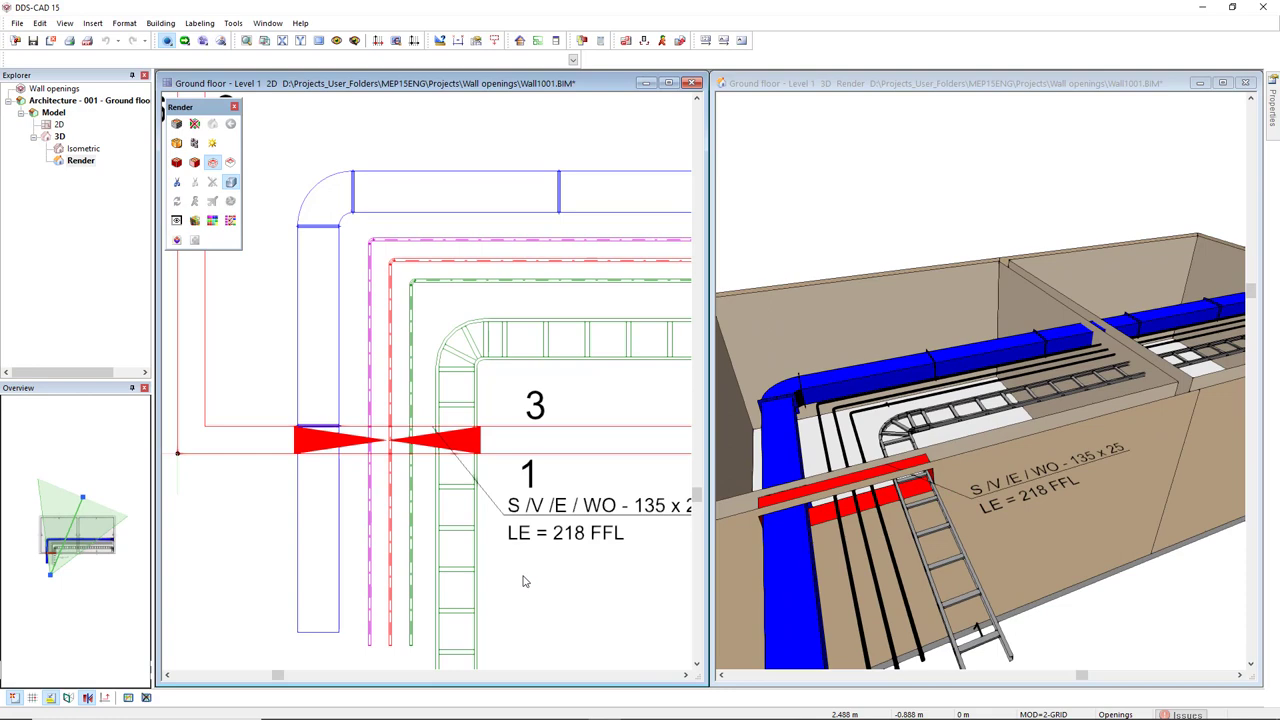
scroll(522, 581, "down", 4)
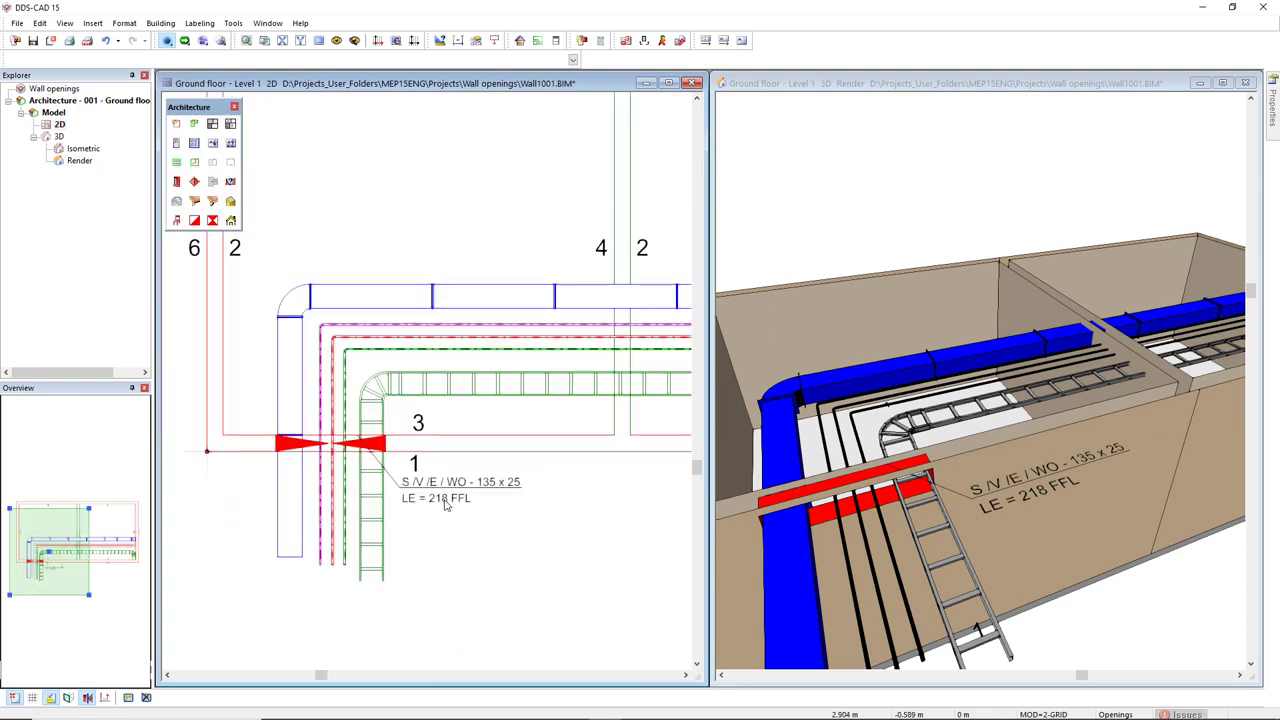
left_click(212, 220)
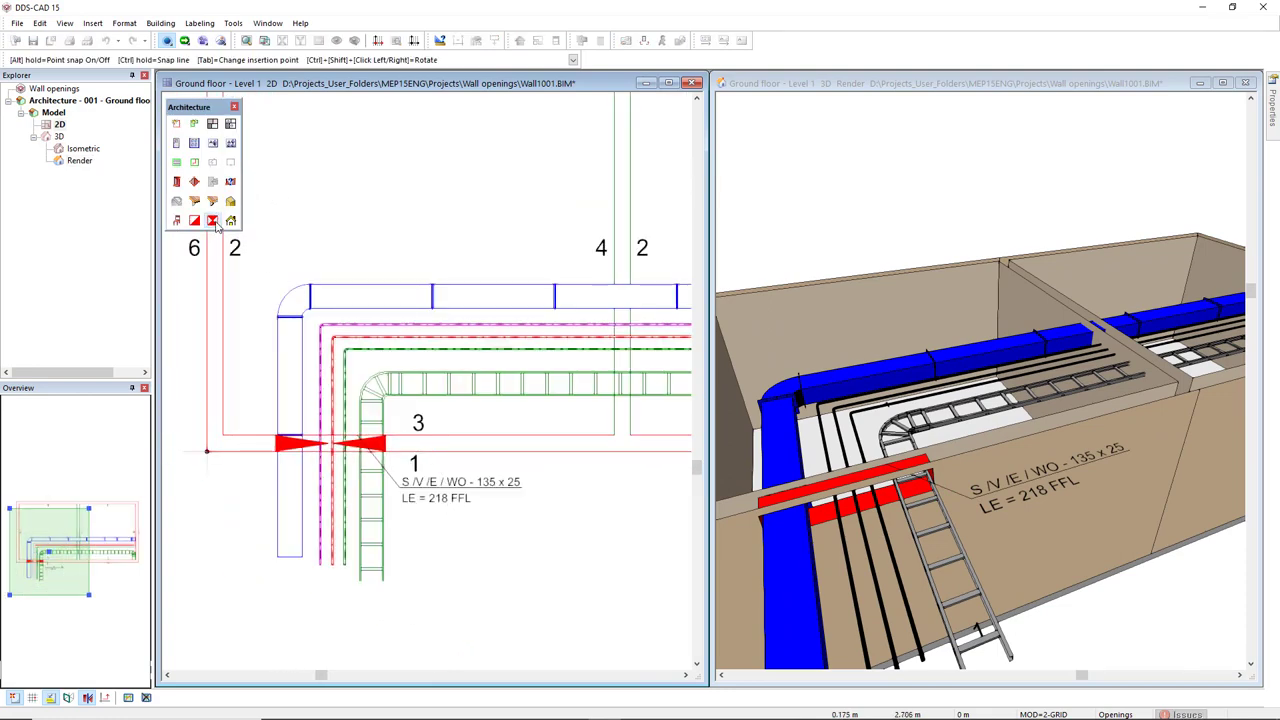
middle_click_drag(588, 384, 386, 355)
scroll(398, 369, "up", 3)
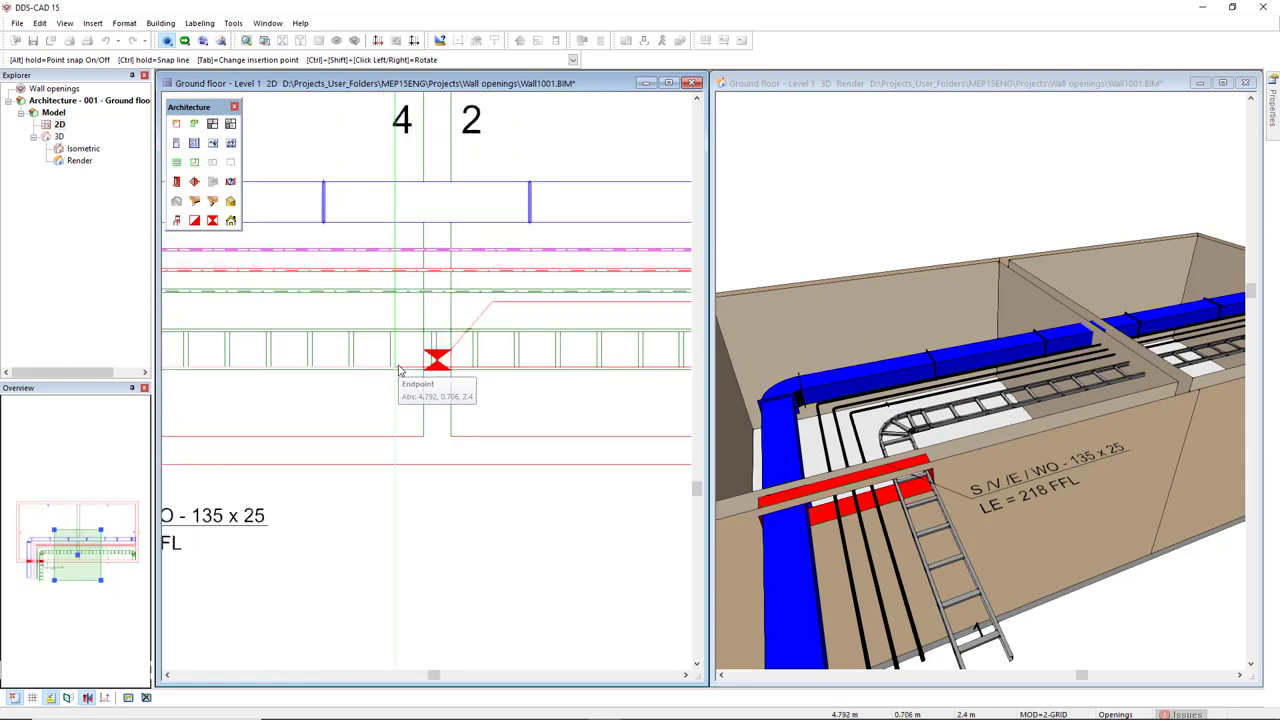
scroll(399, 369, "up", 1)
left_click(437, 373)
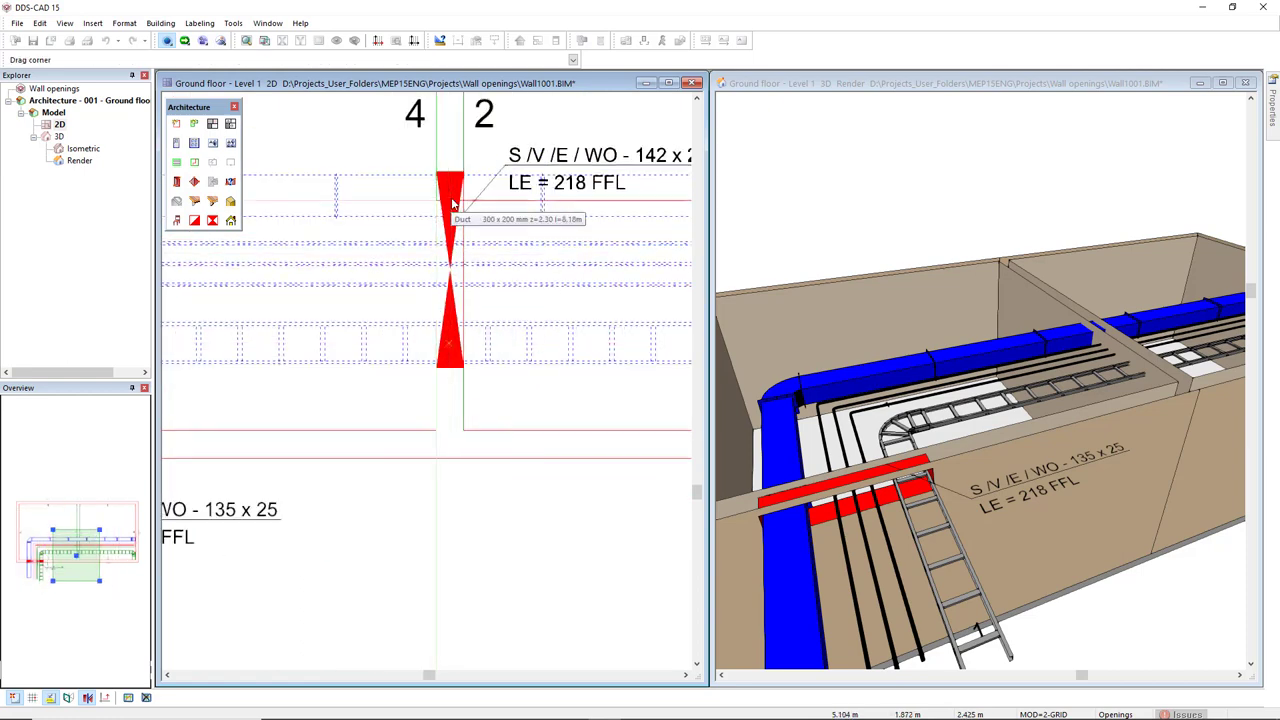
left_click(453, 204)
key("Escape")
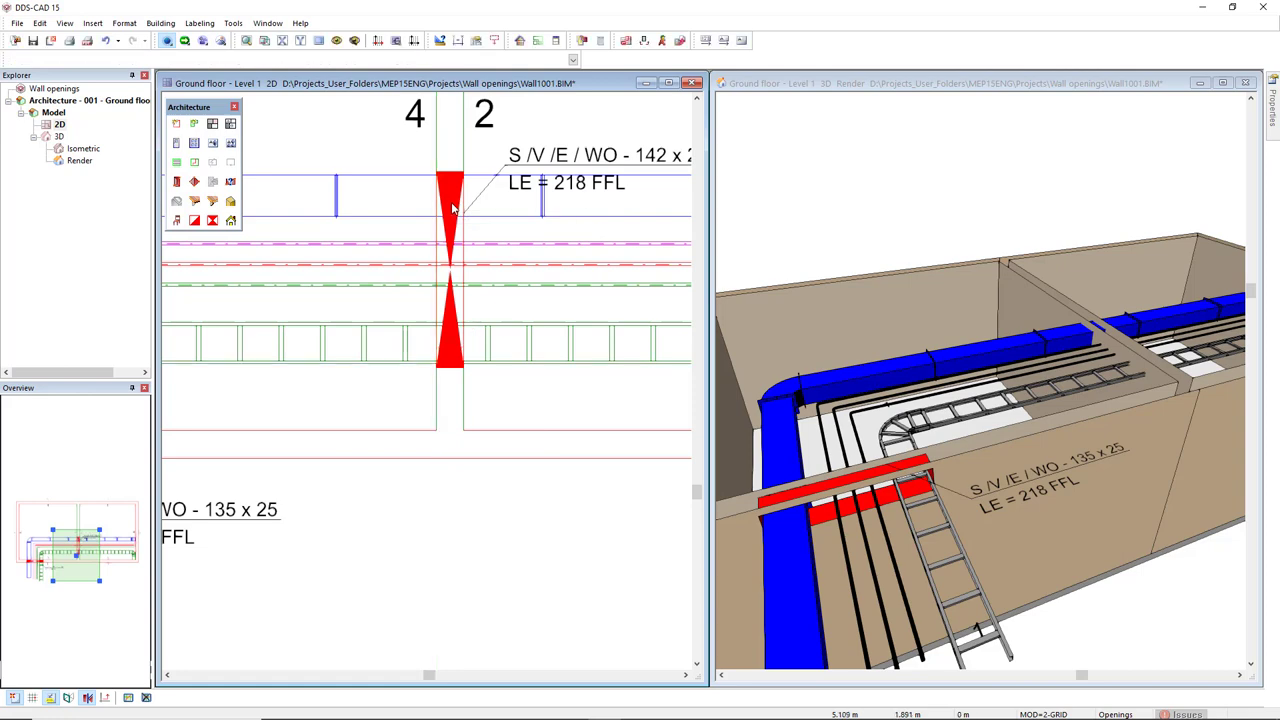
Examine both wall openings and the services passing through them from another angle in the 3D model
scroll(484, 304, "down", 1)
left_click(992, 331)
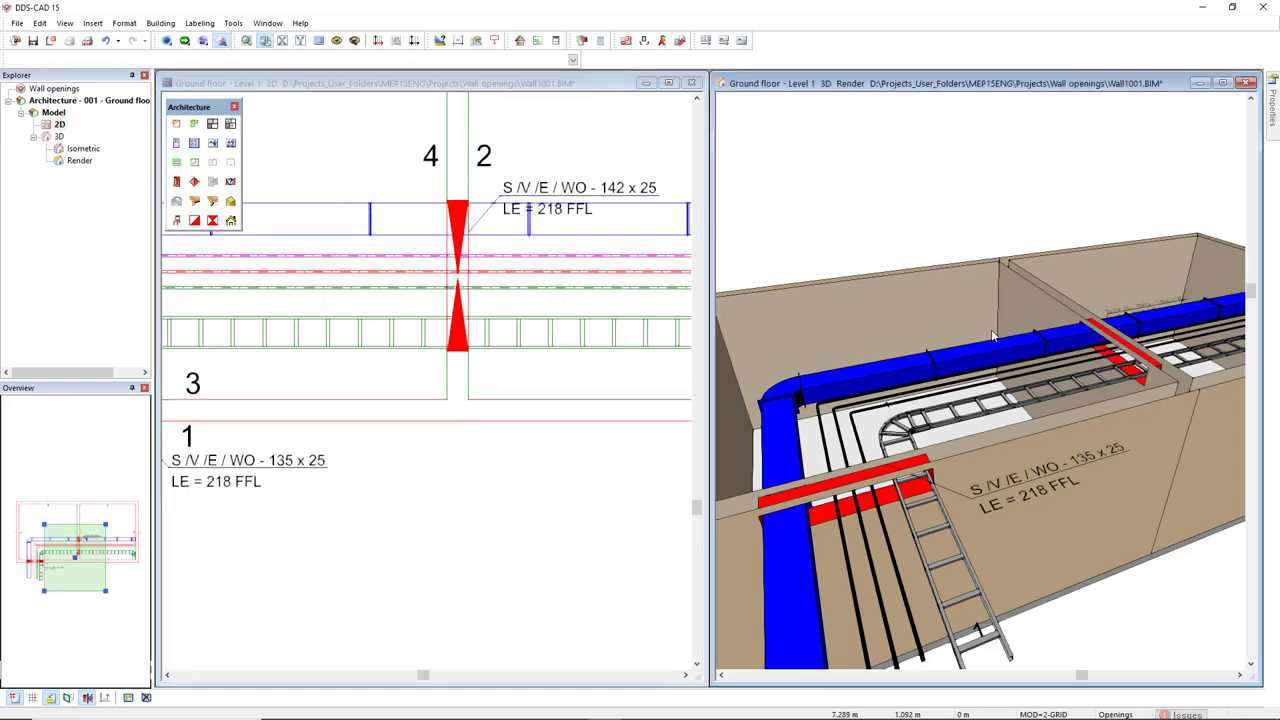
left_click_drag(1051, 355, 1128, 368)
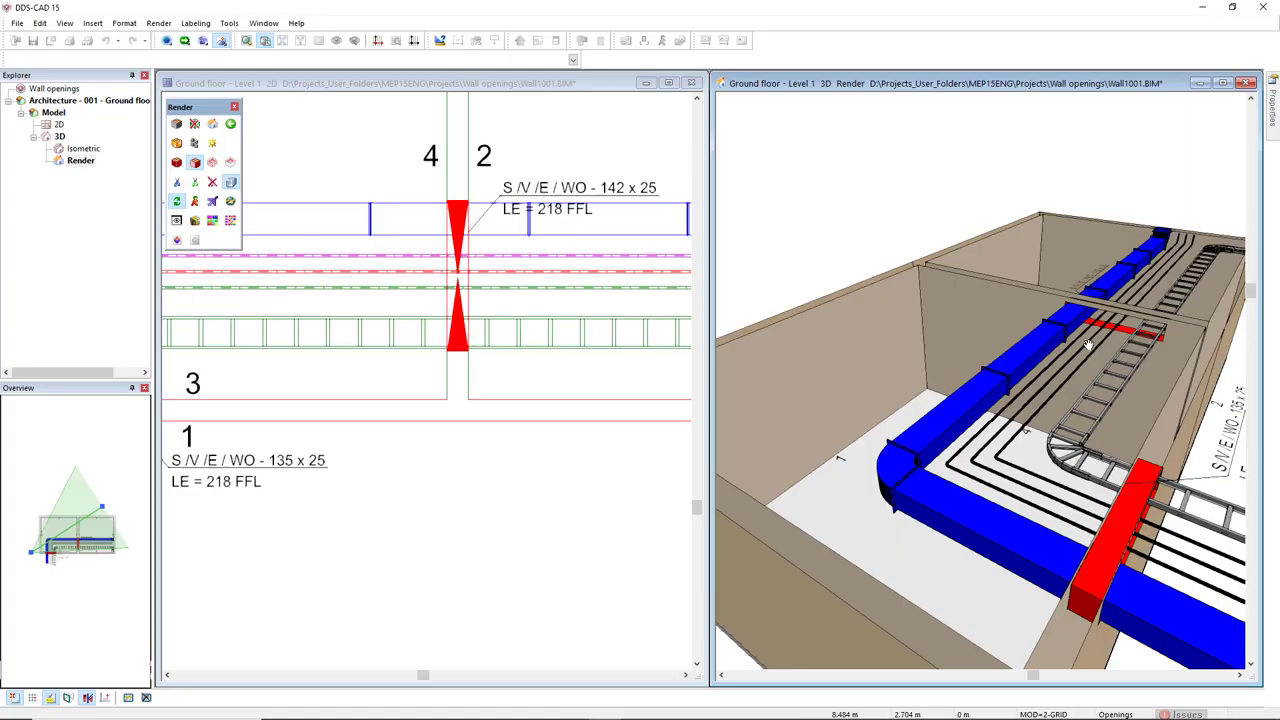